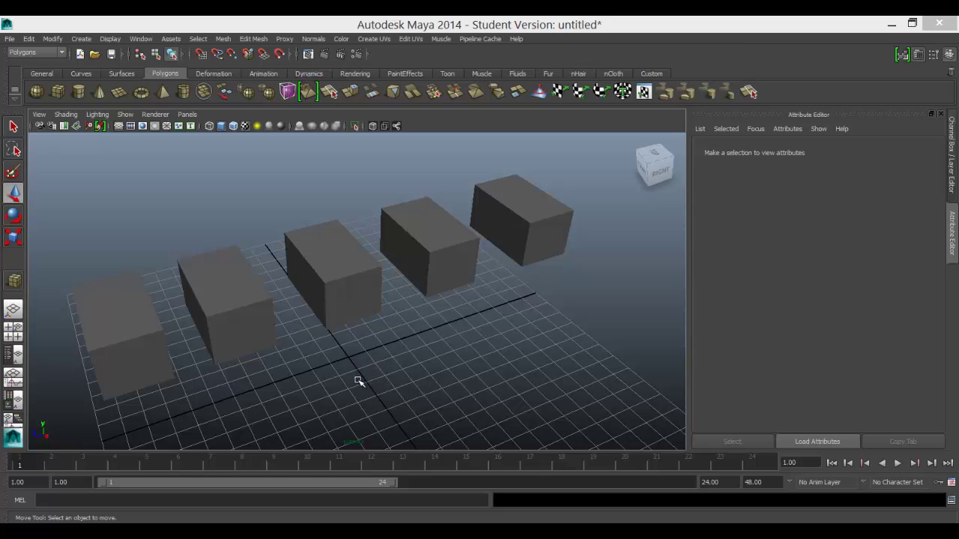
- Try triangulating the middle box in the row, and undo the triangulation
left_click(349, 316)
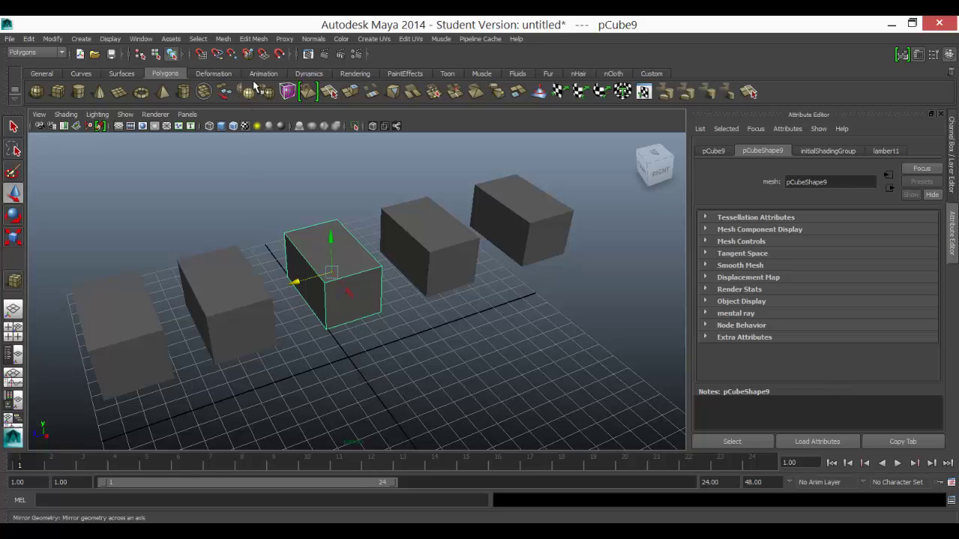
left_click(224, 40)
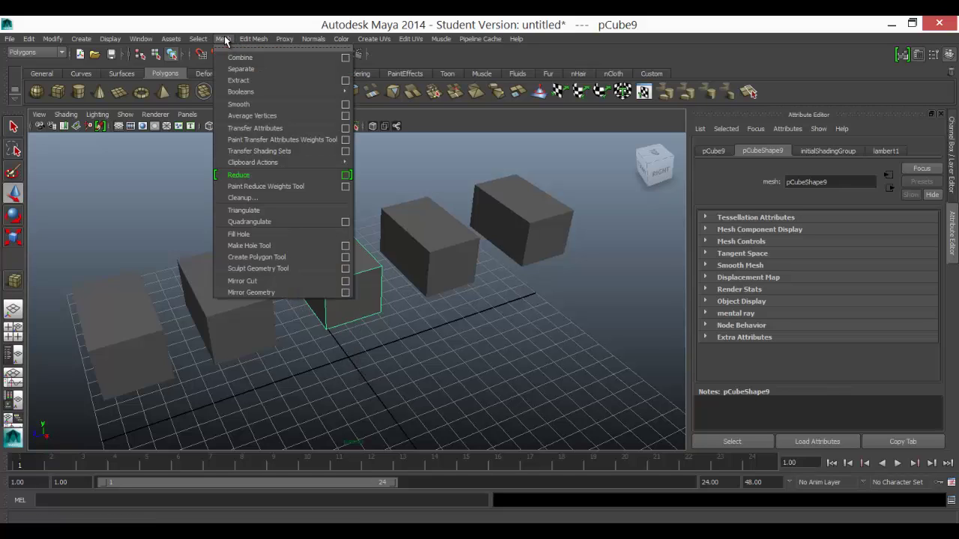
left_click(245, 212)
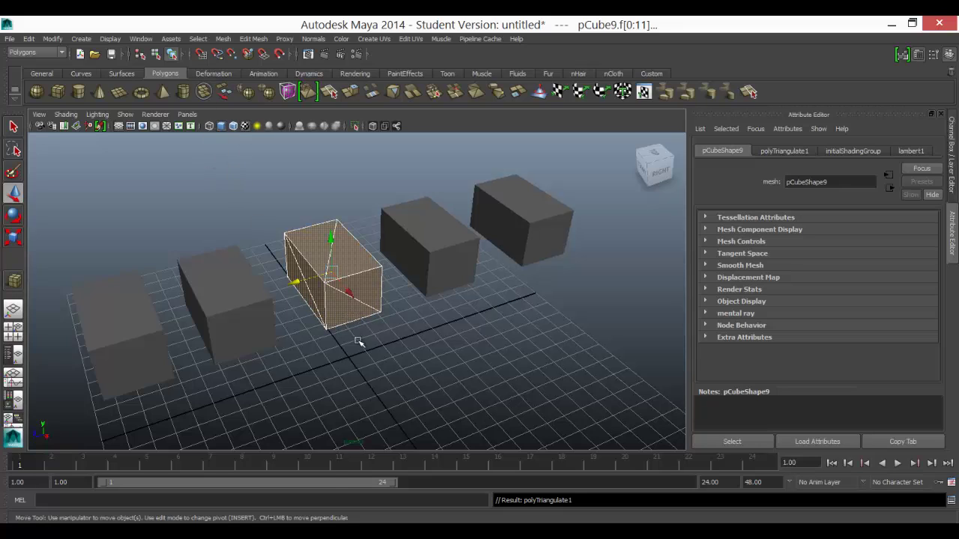
key("ctrl+z")
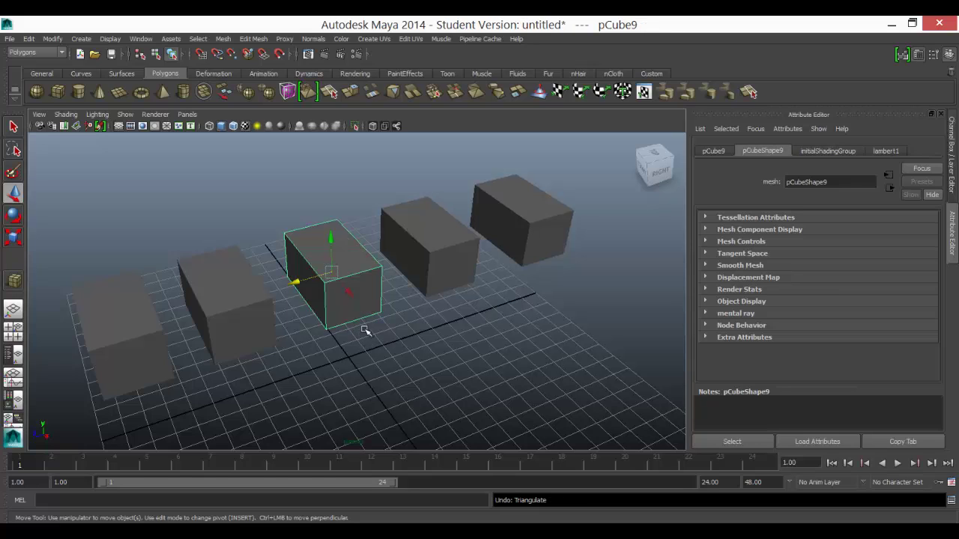
left_click(223, 38)
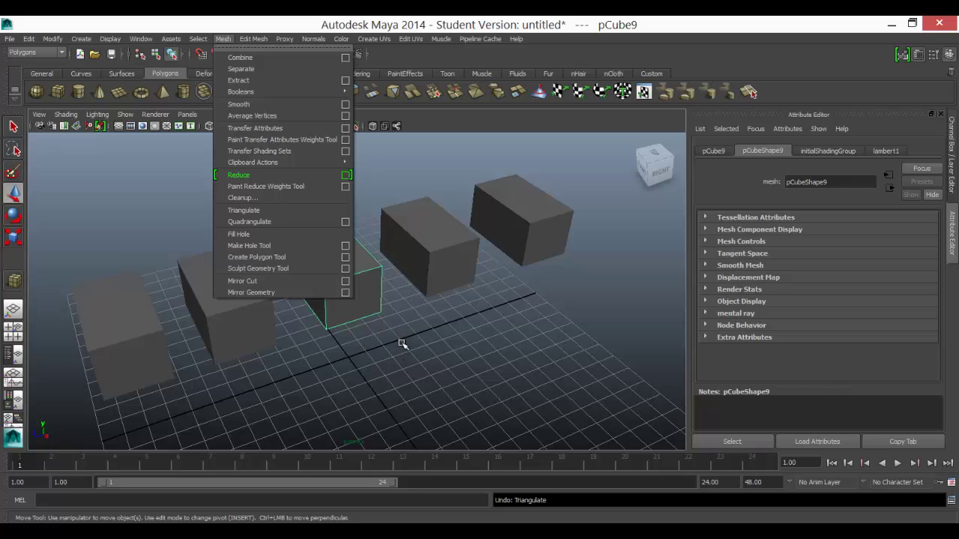
left_click(433, 327)
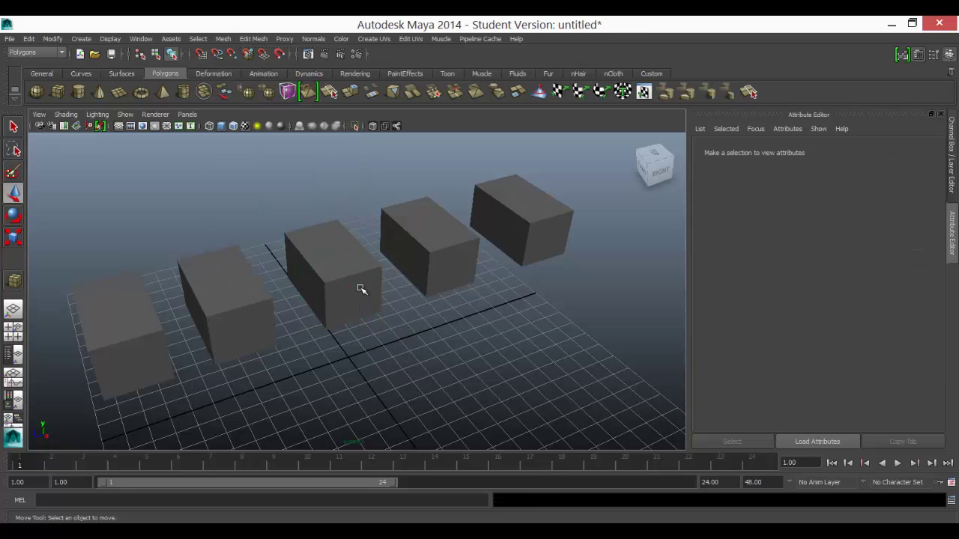
right_click(341, 301)
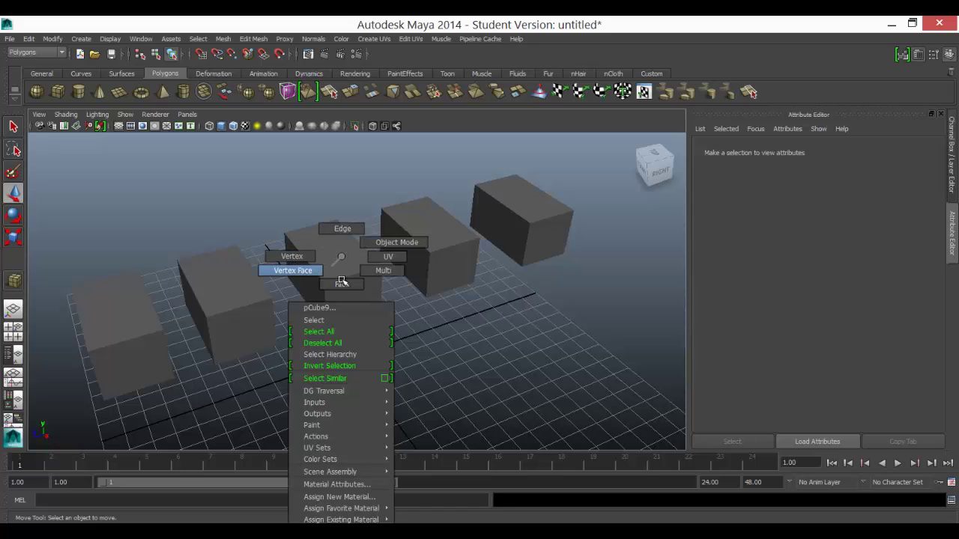
right_click_drag(370, 247, 372, 249)
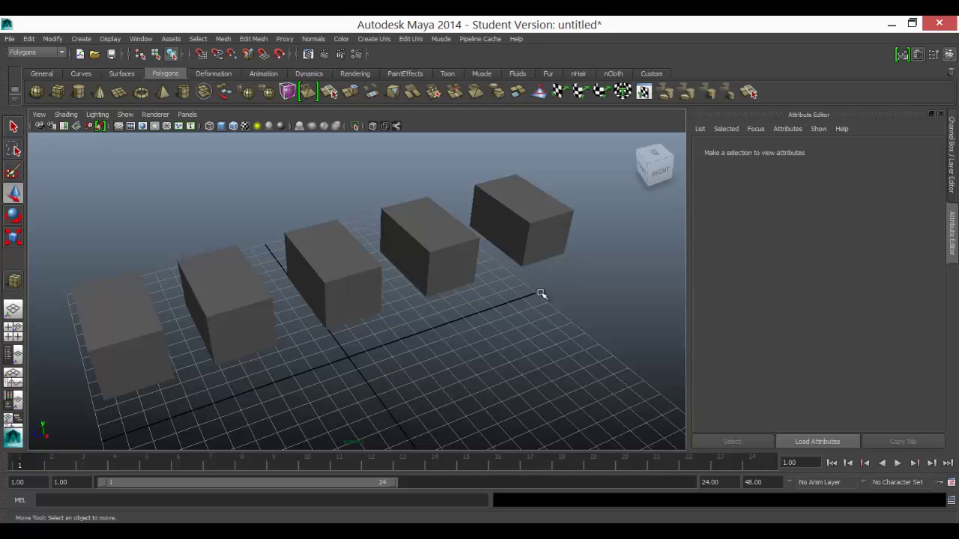
- Cut diagonally through the end box beyond the grid with the Cut Faces Tool
left_click(500, 255)
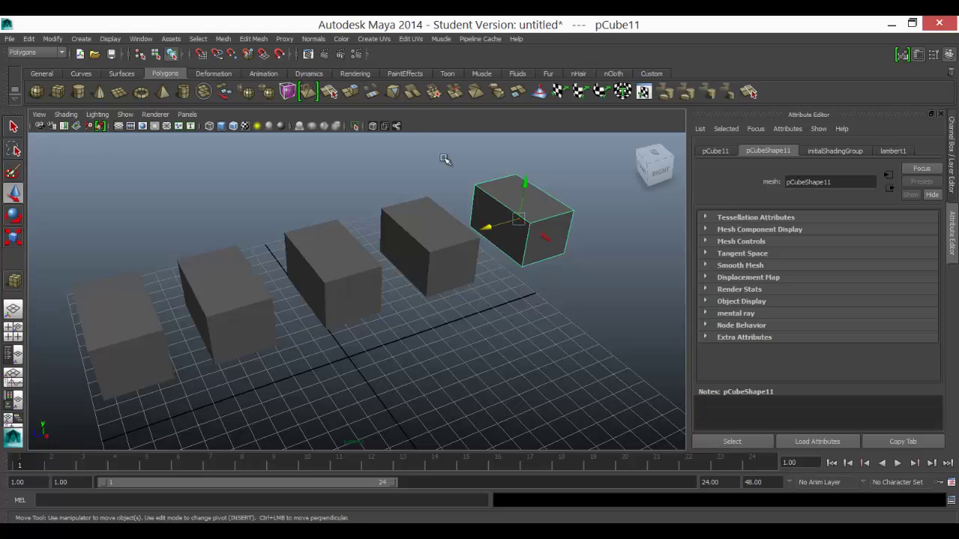
left_click(252, 39)
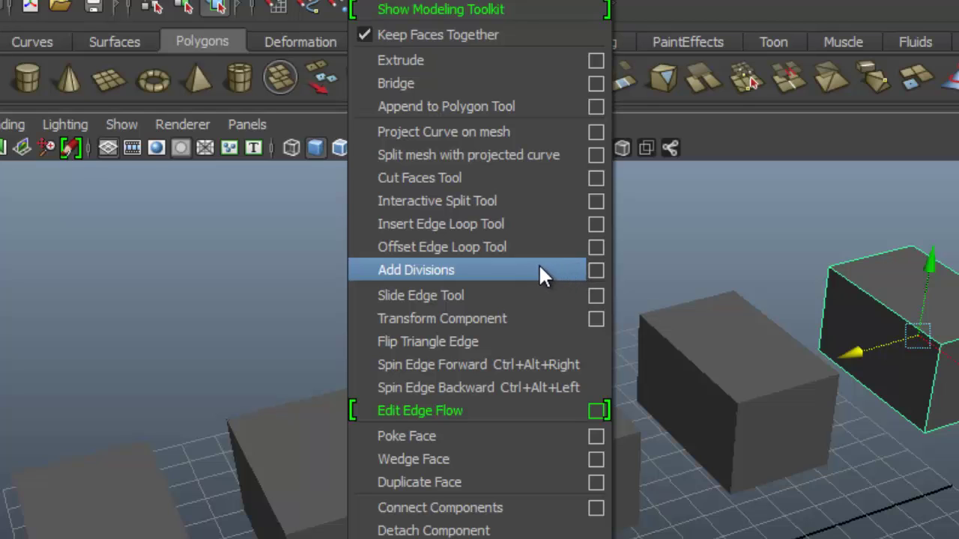
left_click(462, 180)
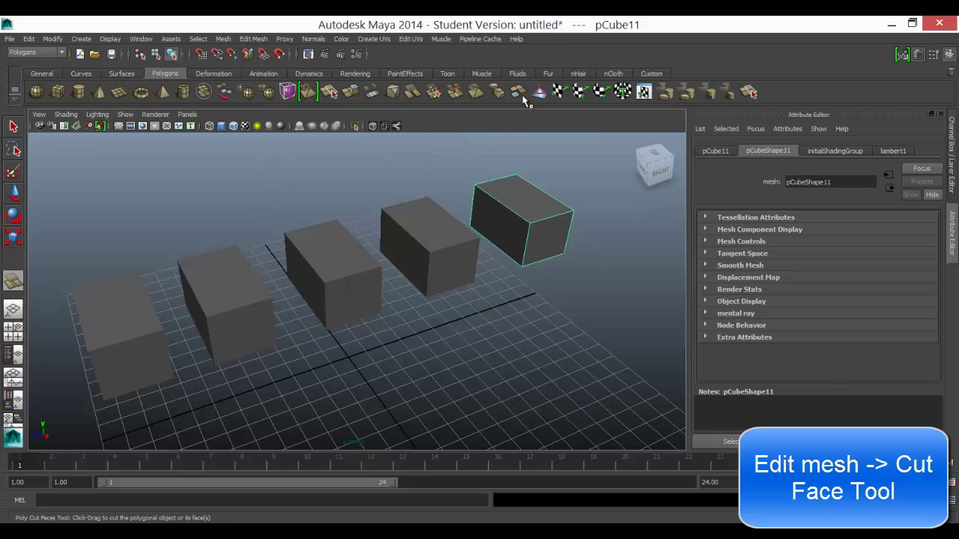
left_click(517, 39)
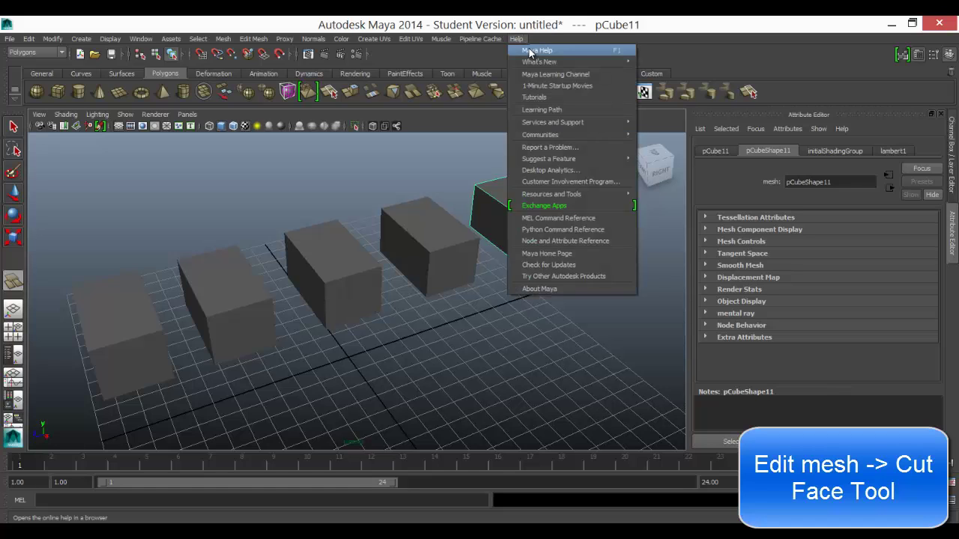
left_click(542, 41)
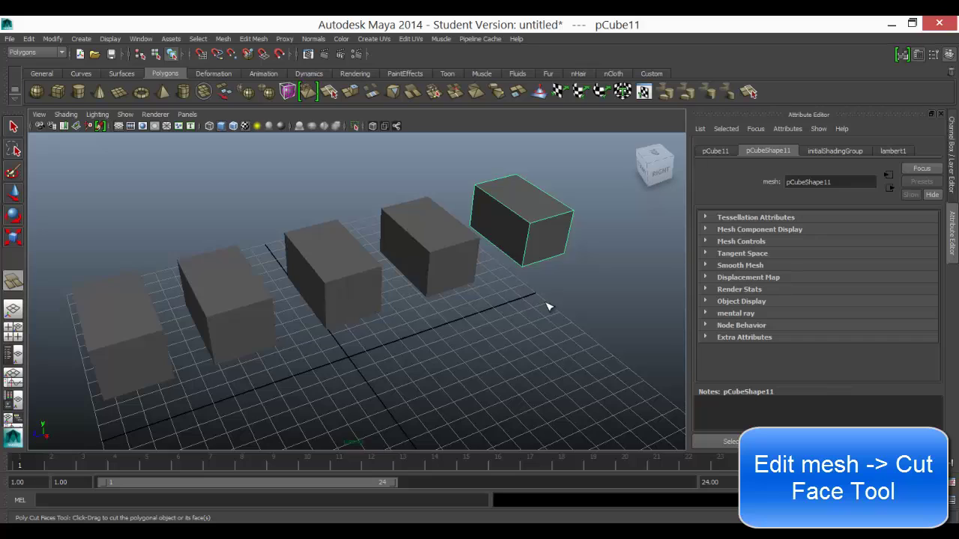
mouse_move(547, 307)
left_mouse_down("alt")
mouse_move(524, 319)
mouse_move(535, 310)
left_mouse_up("alt")
middle_click_drag(529, 301, 470, 323, "alt")
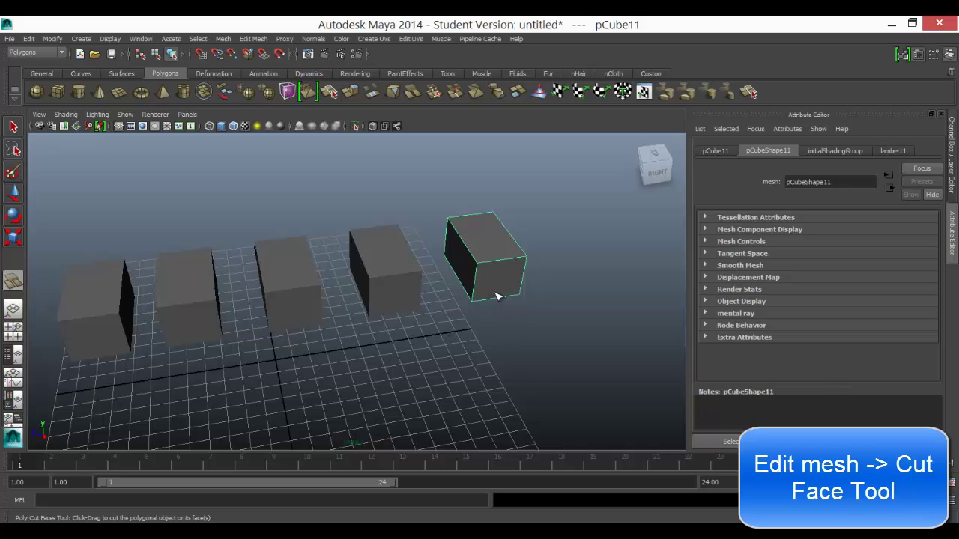
left_click_drag(494, 313, 514, 287, "alt")
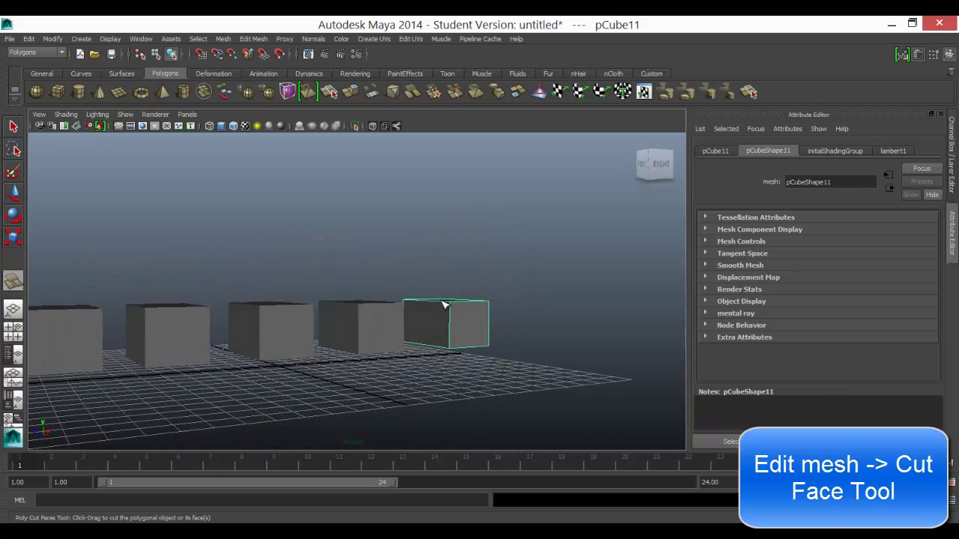
left_click_drag(445, 305, 432, 325)
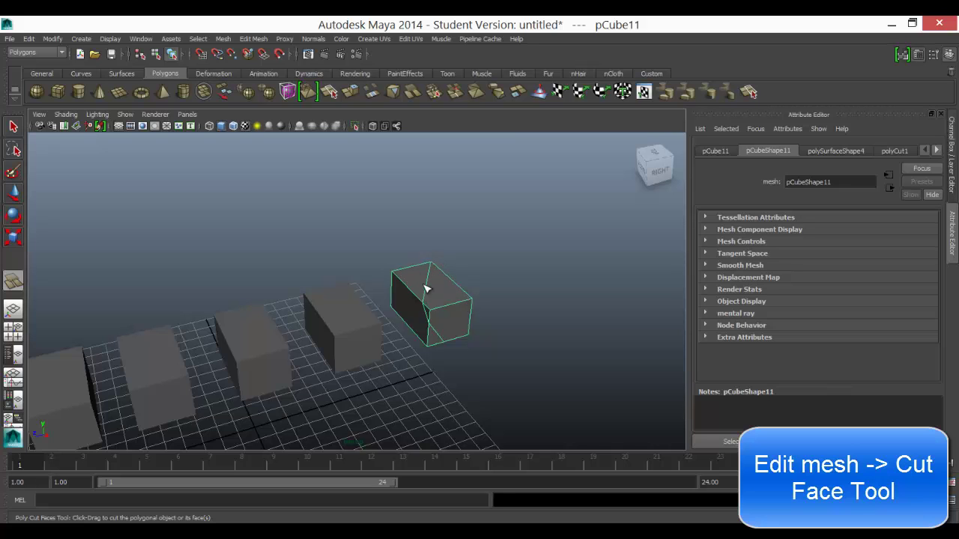
- Try another Cut Faces cut across the same end box, undo it and return to the Select Tool
mouse_move(444, 373)
left_mouse_down("alt")
mouse_move(415, 368)
mouse_move(451, 374)
mouse_move(413, 353)
mouse_move(429, 367)
mouse_move(431, 349)
mouse_move(441, 364)
left_mouse_up("alt")
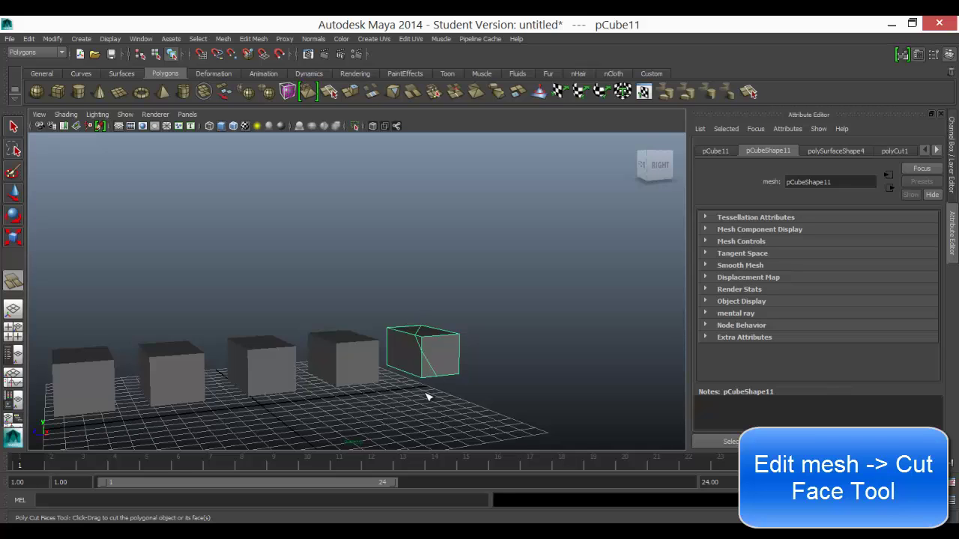
left_click_drag(427, 397, 397, 313, "alt")
left_click(224, 39)
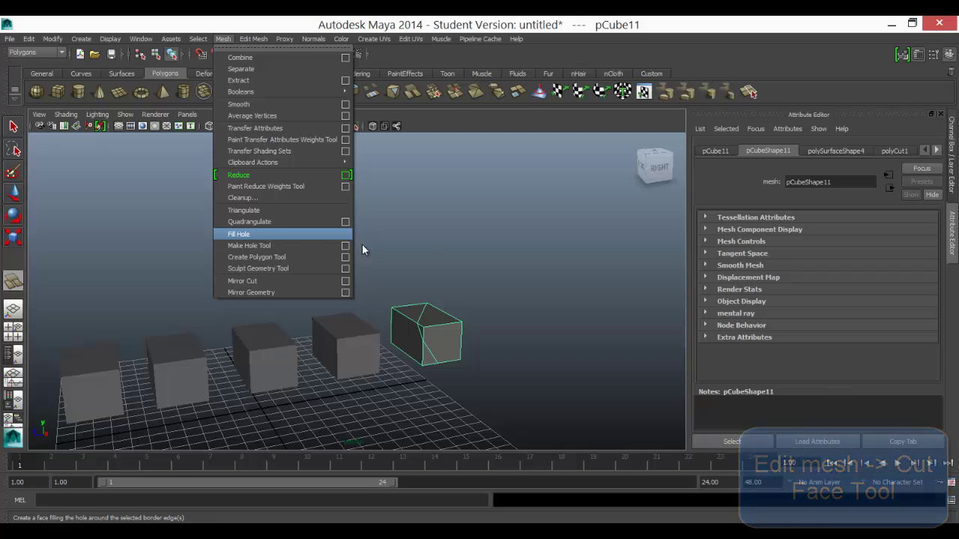
left_click_drag(504, 328, 391, 341)
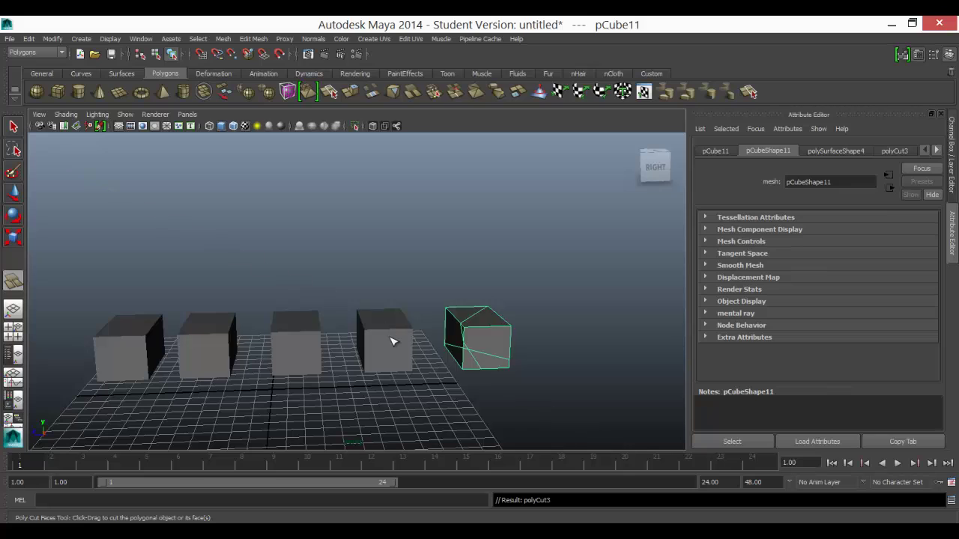
key("ctrl+z")
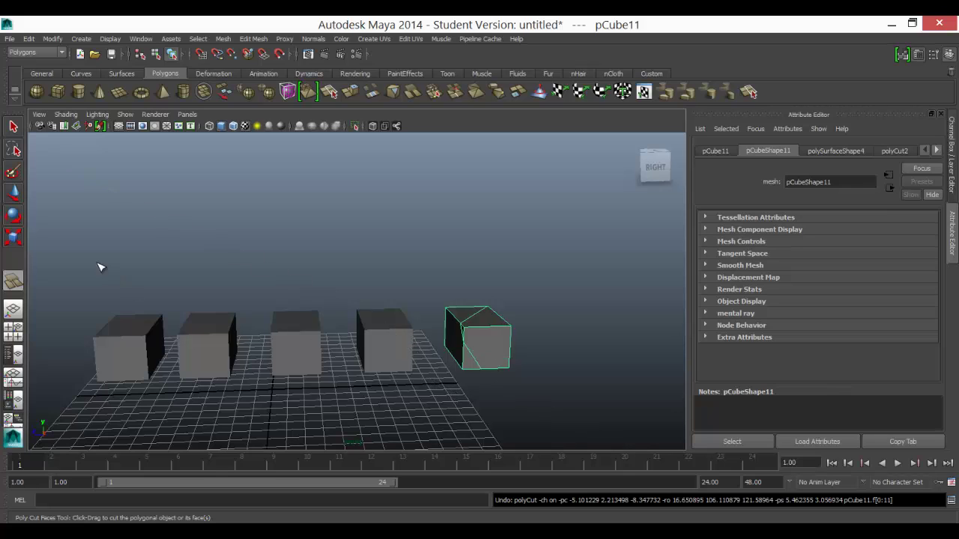
left_click(13, 127)
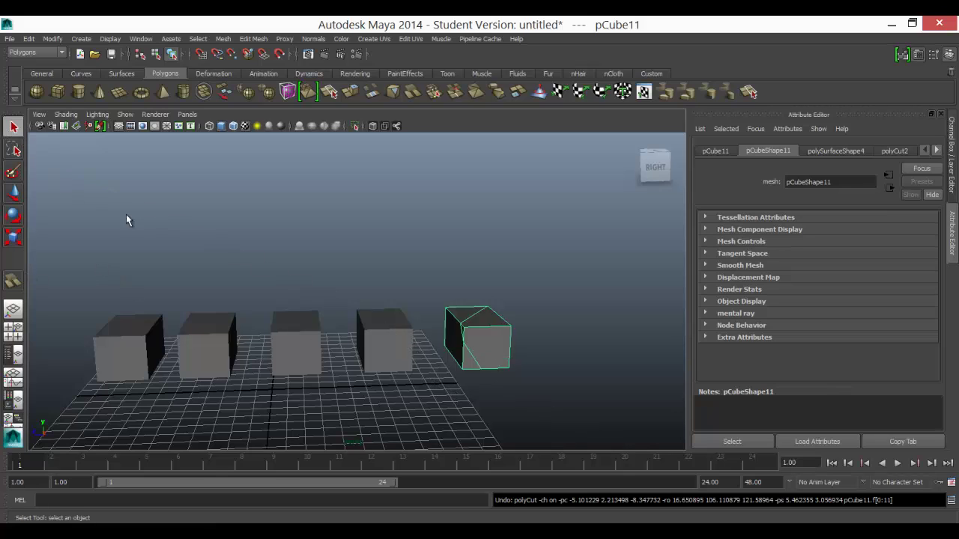
- Add the Interactive Split Tool to the Polygons shelf and hide the shelf tabs
left_click(253, 38)
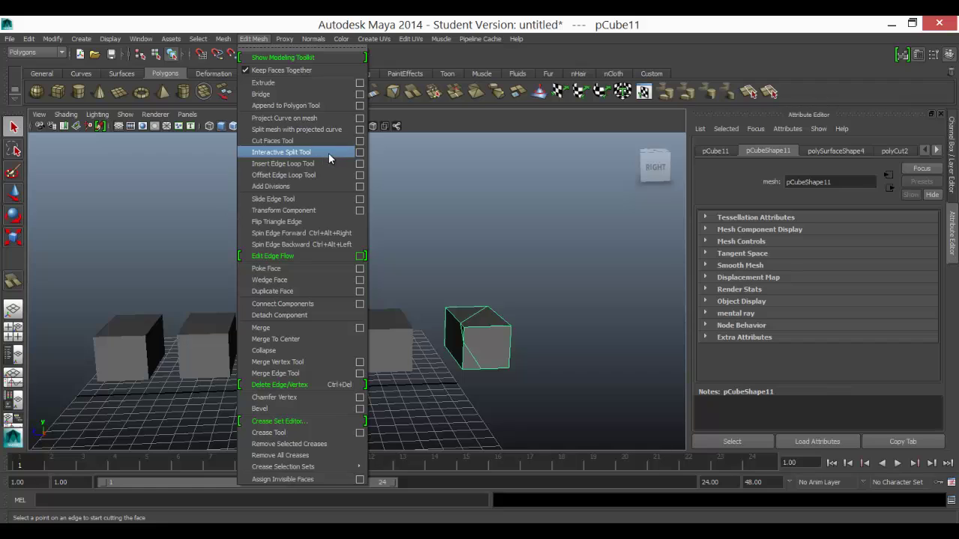
left_click(16, 86)
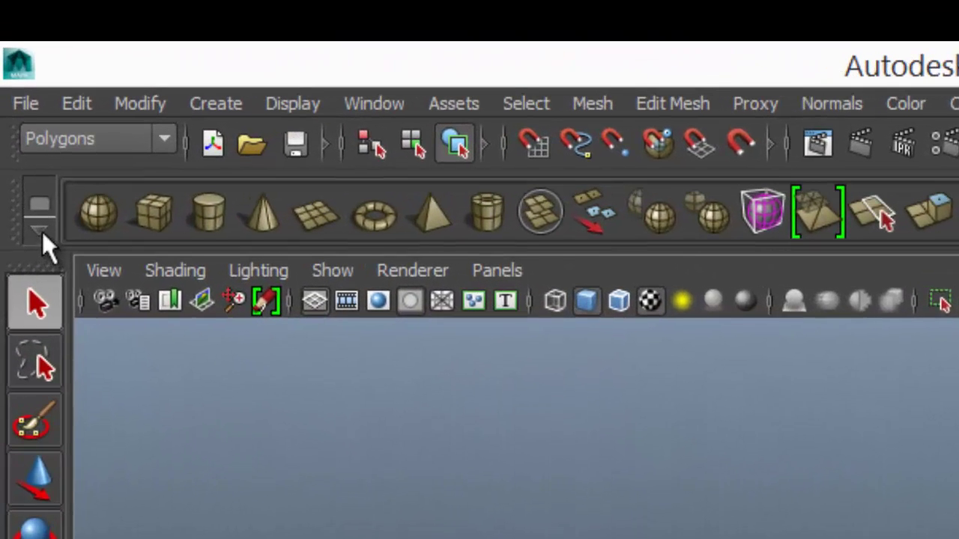
left_click(40, 203)
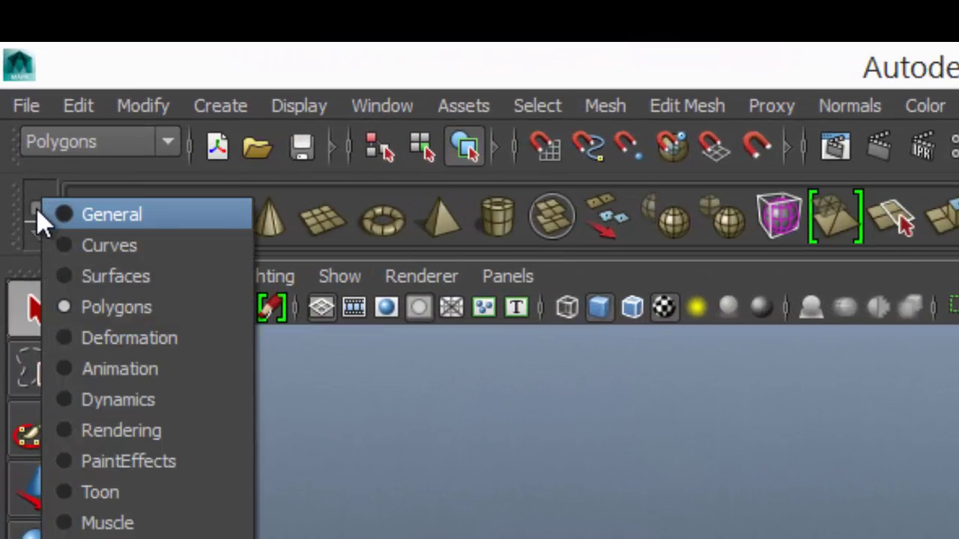
left_click(41, 234)
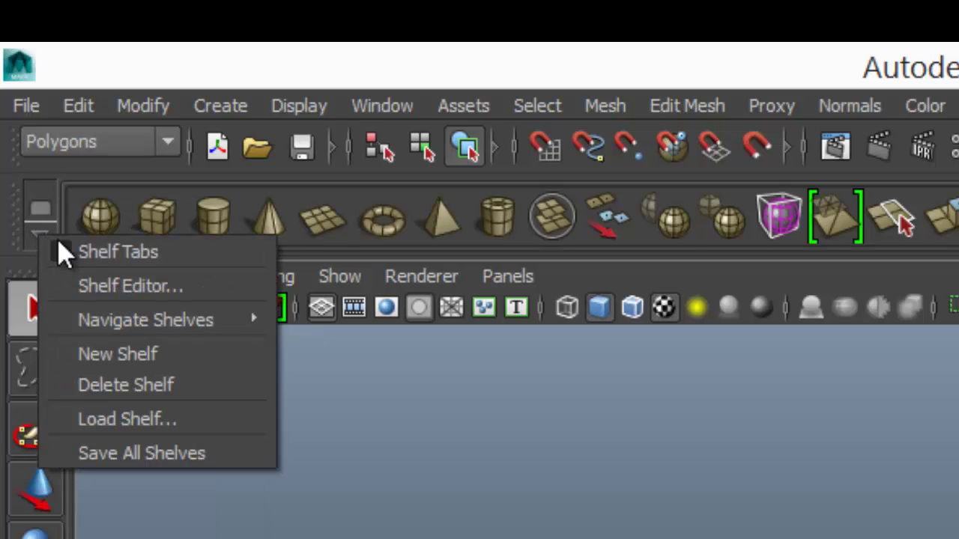
mouse_move(187, 329)
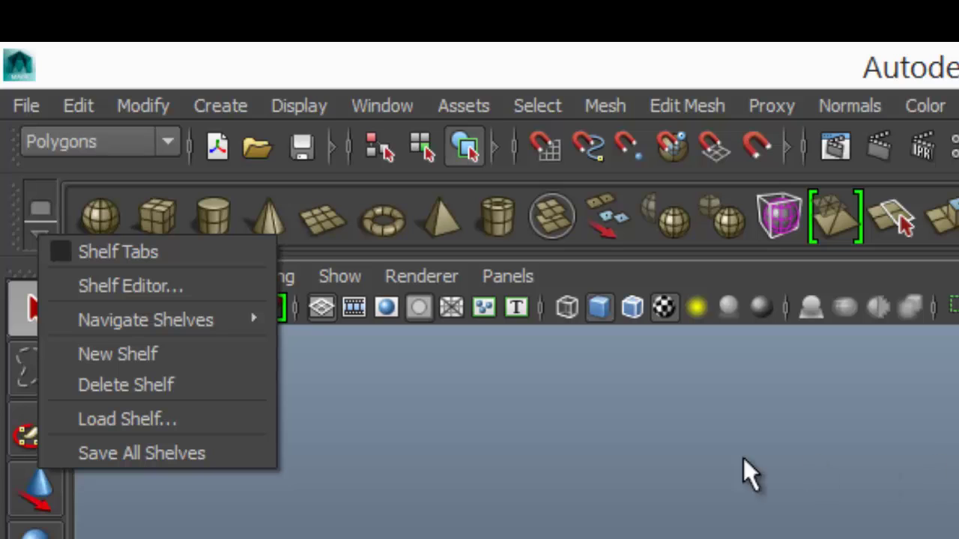
mouse_move(246, 325)
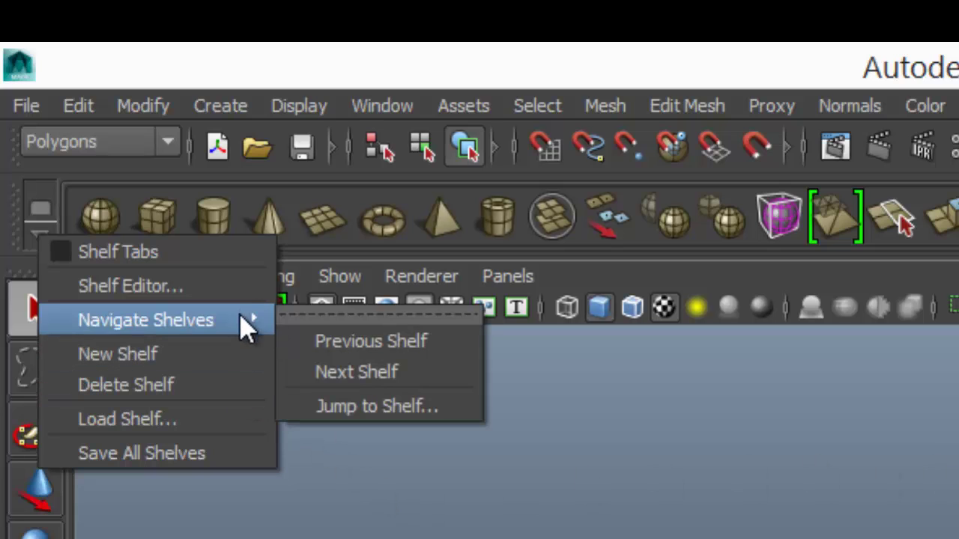
key("Escape")
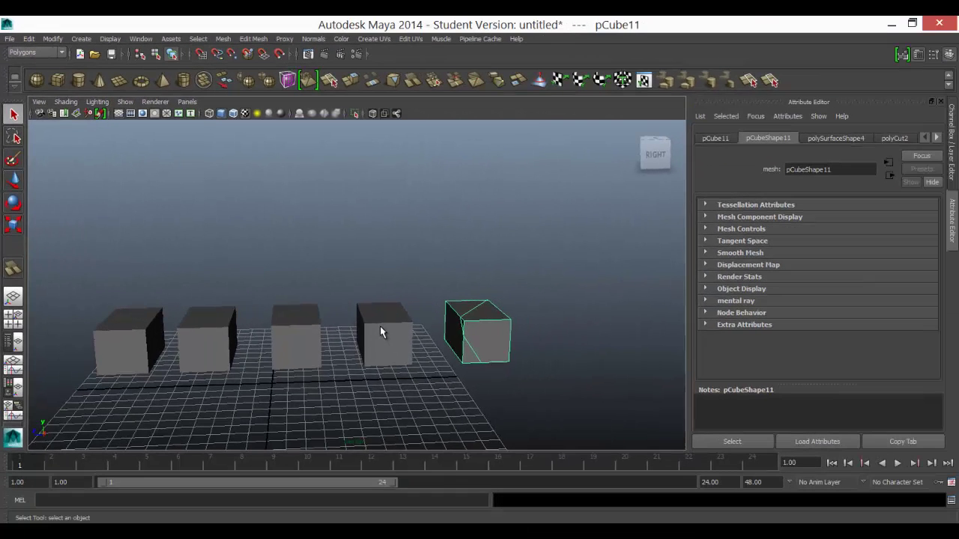
- Try a Cut Faces cut on the box next to the already cut one, and undo it
left_click(378, 327)
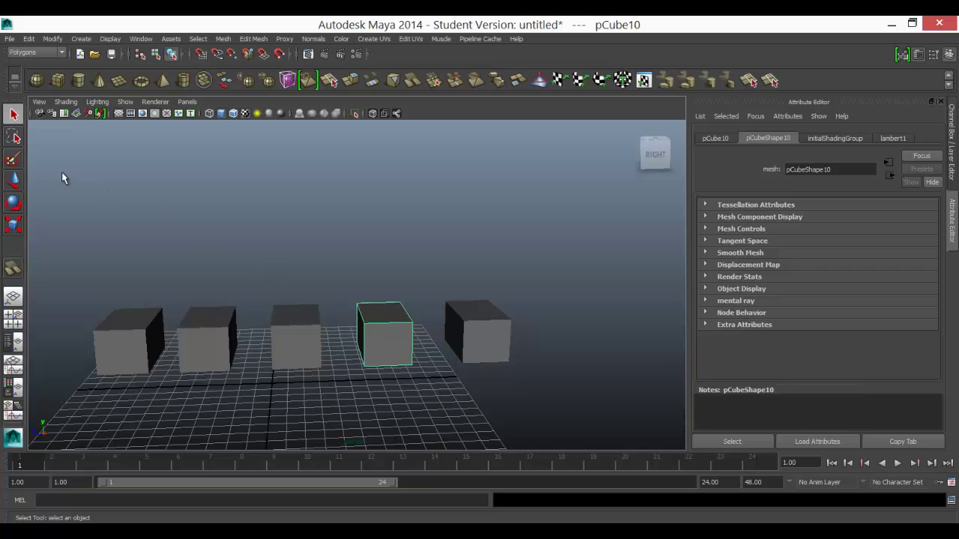
left_click(13, 267)
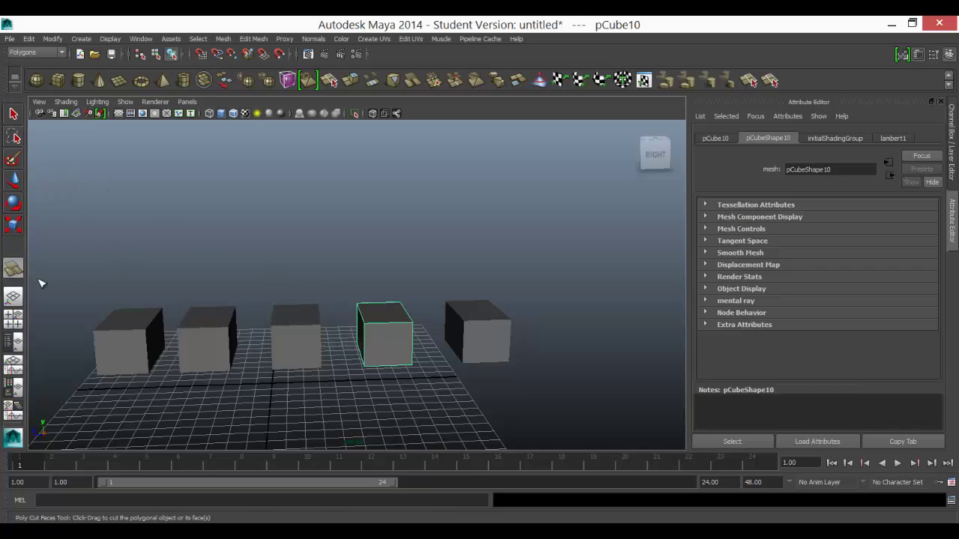
left_click(390, 324)
key("ctrl+z")
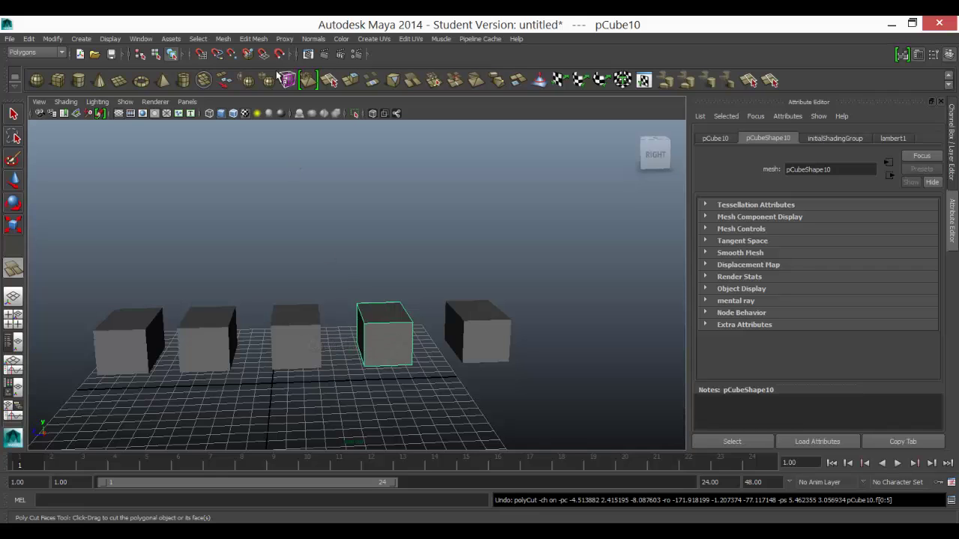
- Split the front face of the selected box vertically down its middle with the Interactive Split Tool
left_click(769, 80)
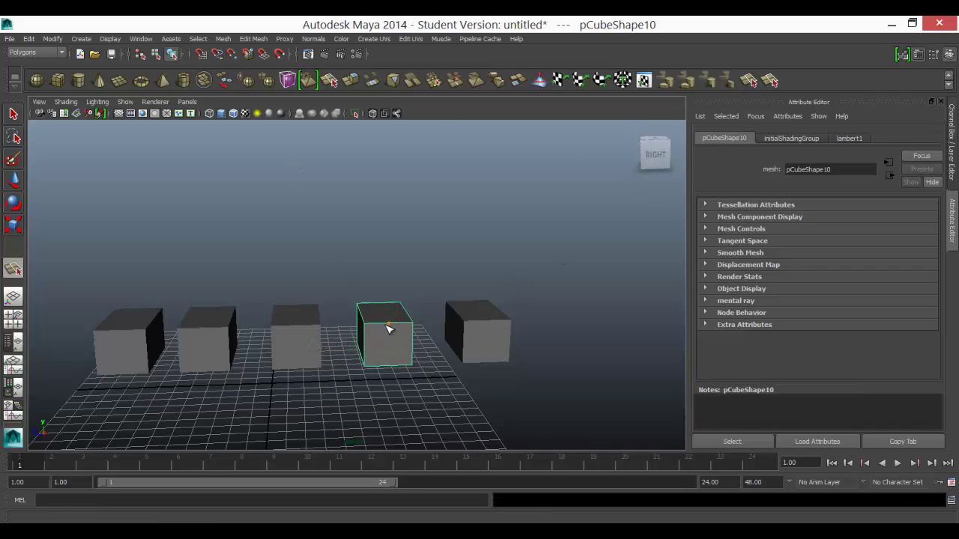
left_click(254, 38)
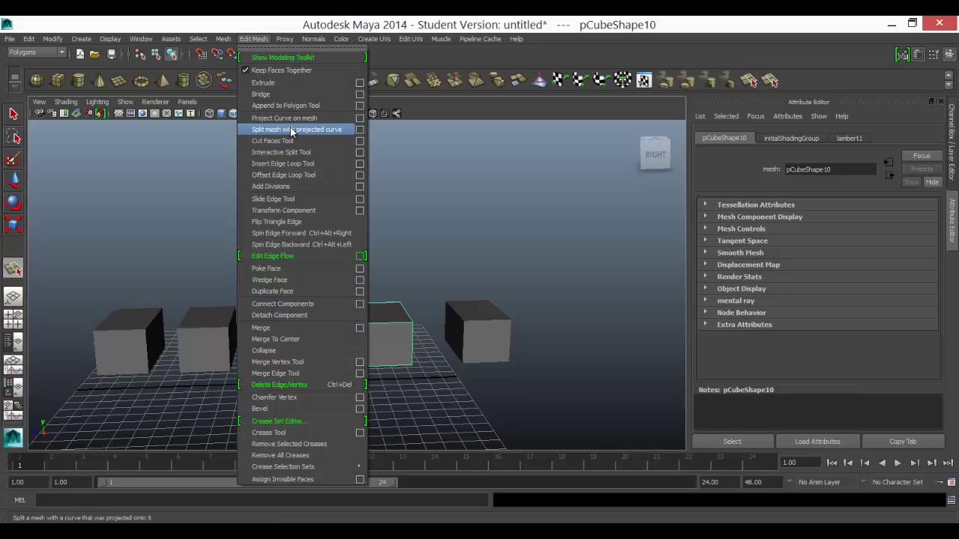
left_click(292, 154)
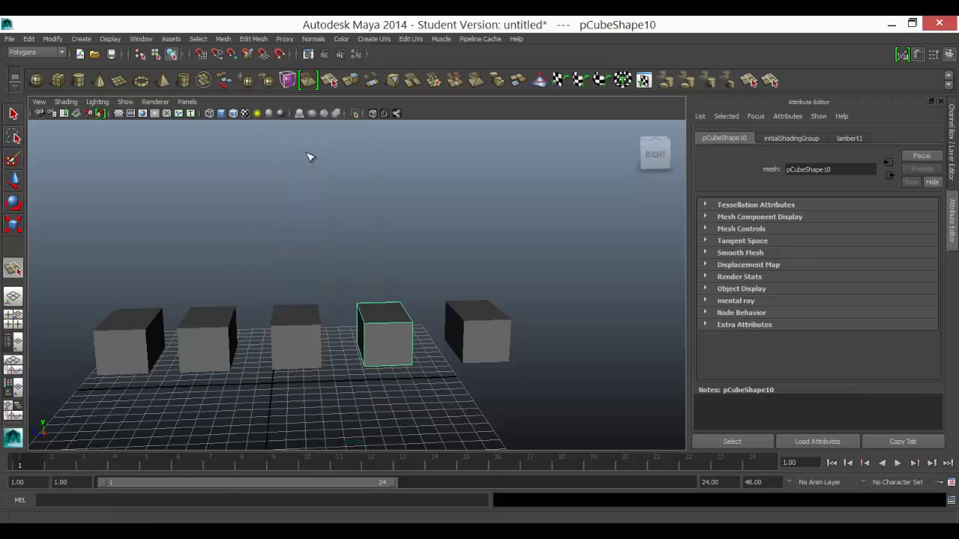
left_click(389, 324)
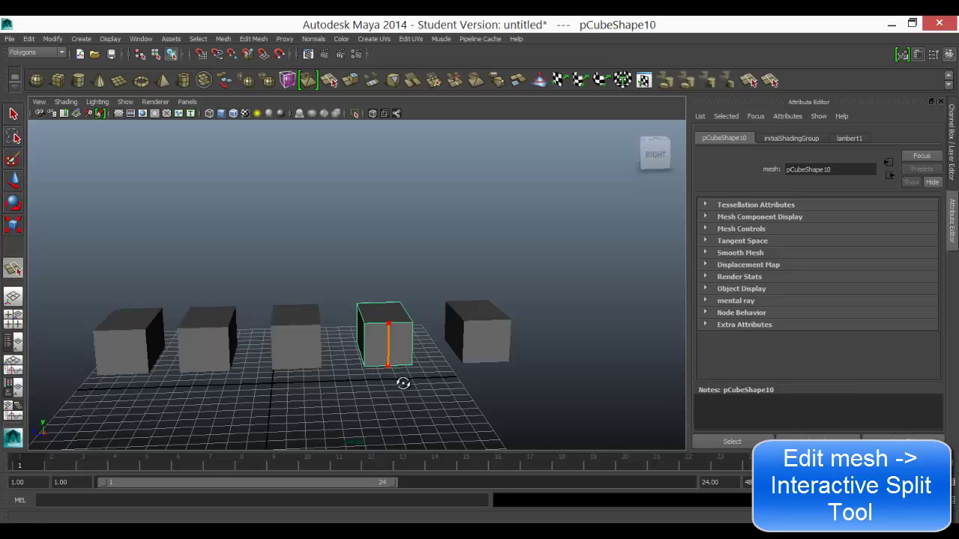
left_click_drag(403, 384, 395, 412, "alt")
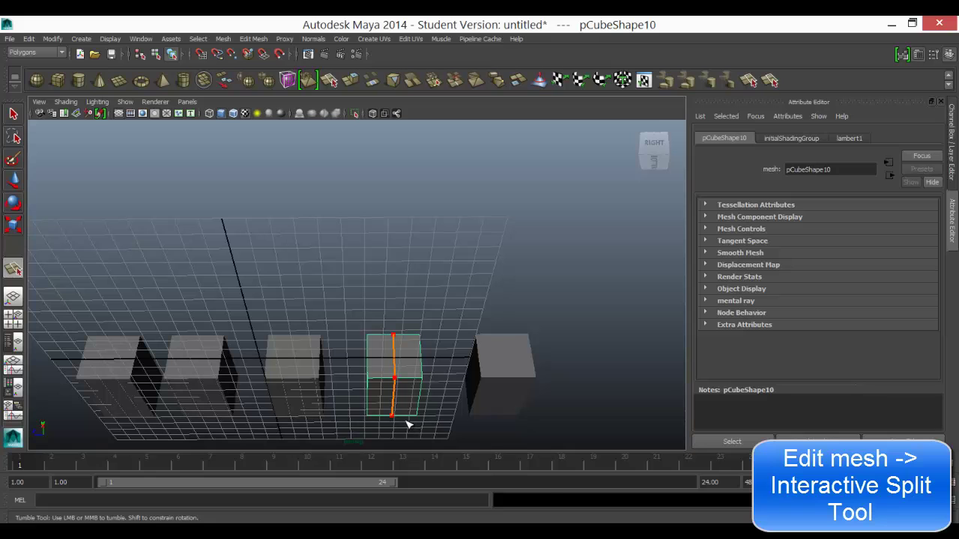
key("Return")
left_click_drag(422, 404, 358, 314, "alt")
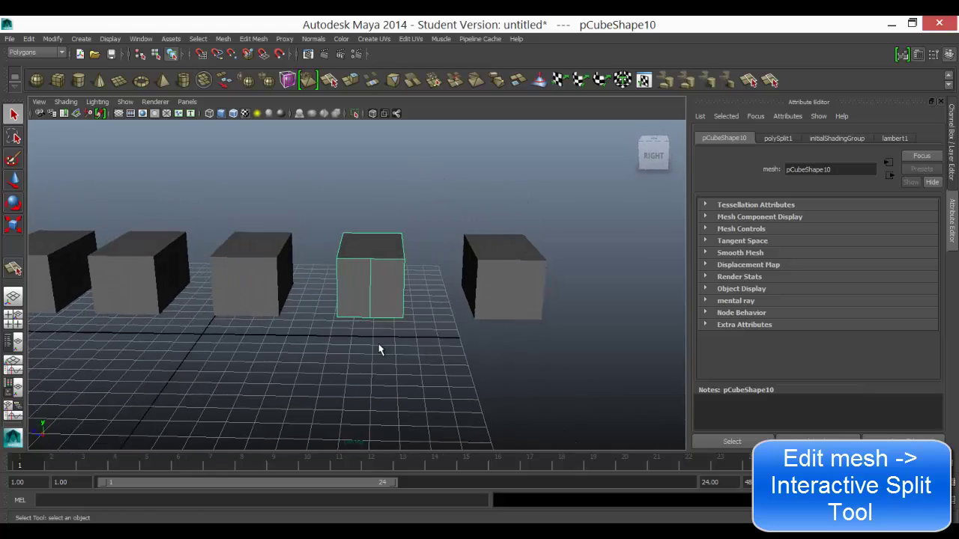
left_click_drag(379, 349, 354, 320, "alt")
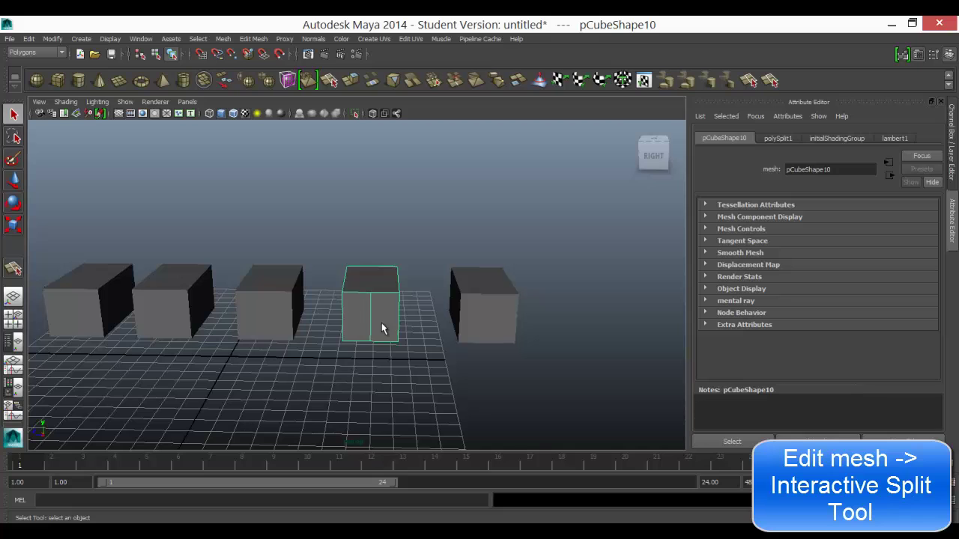
- Select the split's vertex on the box's upper front edge and move it outward along X to form a point
left_click_drag(377, 354, 377, 280, "alt")
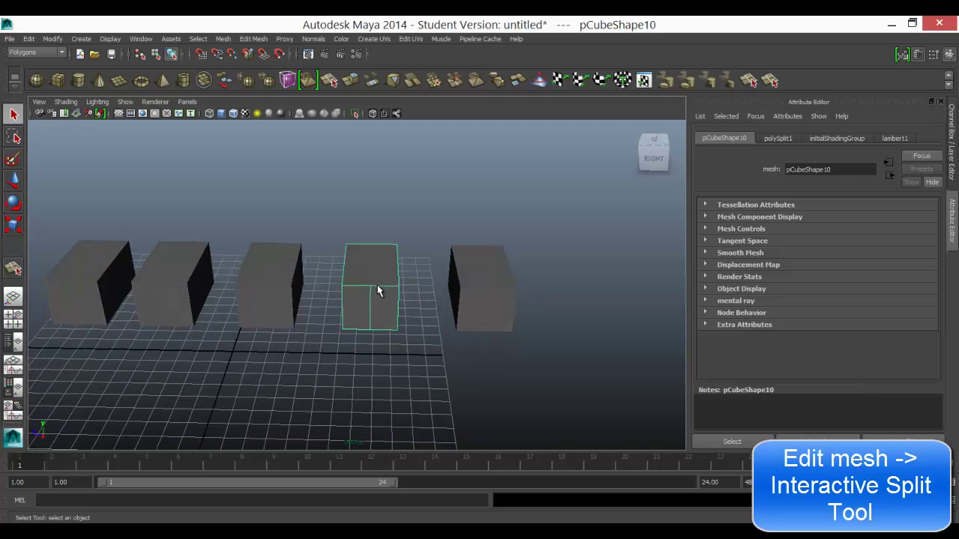
right_click_drag(376, 285, 350, 258)
left_click_drag(375, 293, 374, 294)
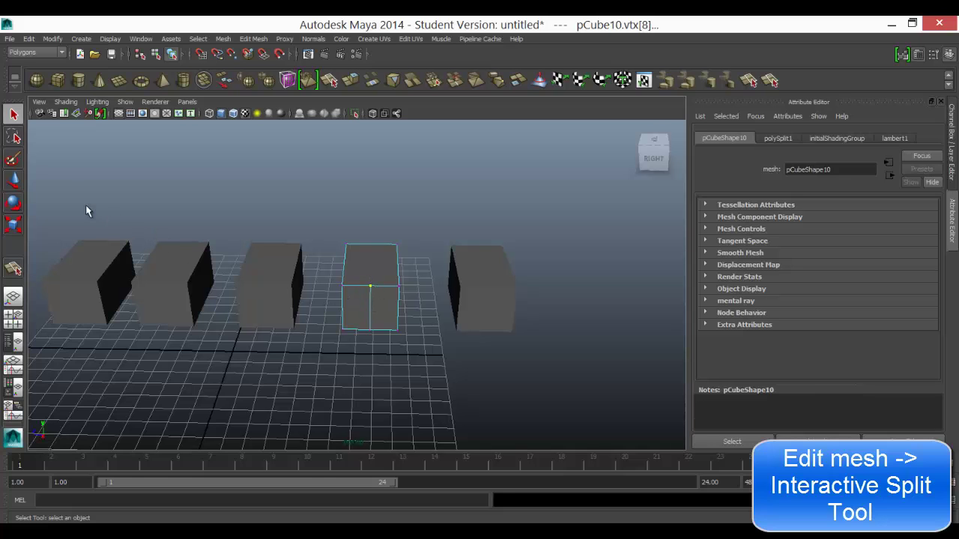
left_click(14, 178)
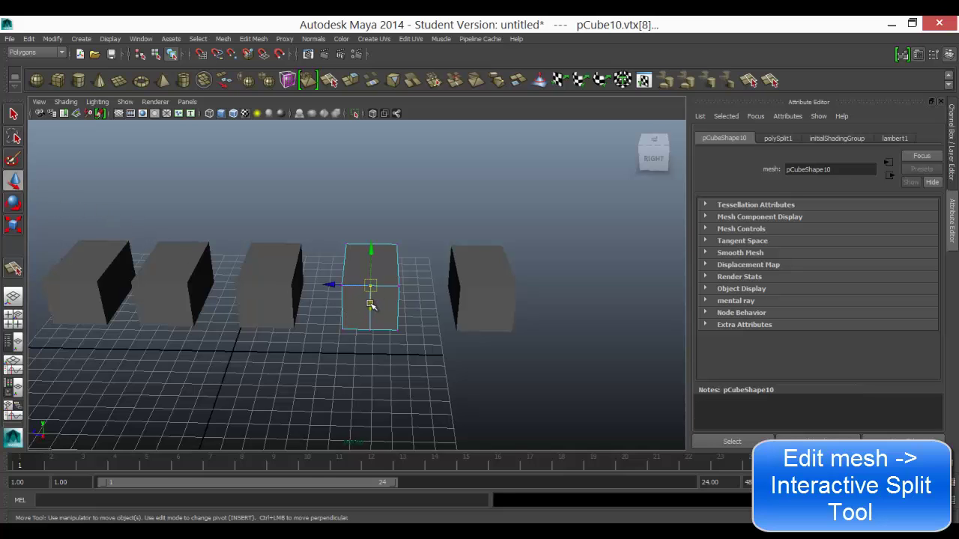
left_click_drag(370, 303, 371, 346)
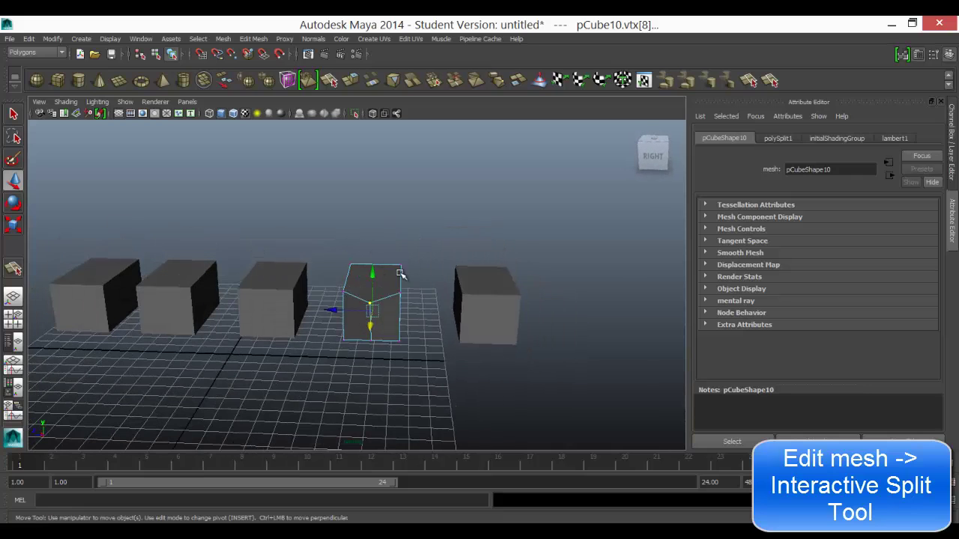
- Insert a vertical edge loop off-centre around the middle box with the Insert Edge Loop Tool, and return to object mode
left_click_drag(351, 368, 313, 346, "alt")
left_click(292, 308)
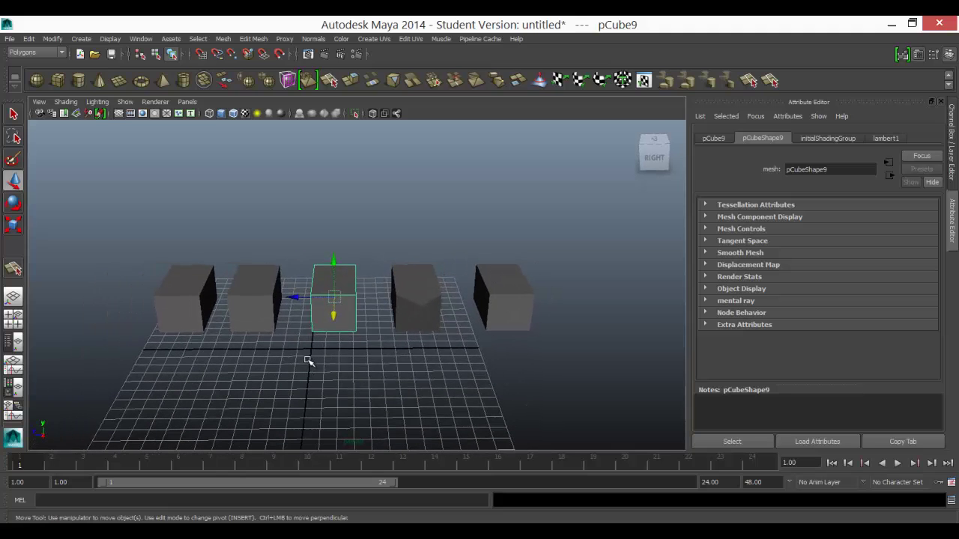
left_click_drag(303, 362, 361, 358, "alt")
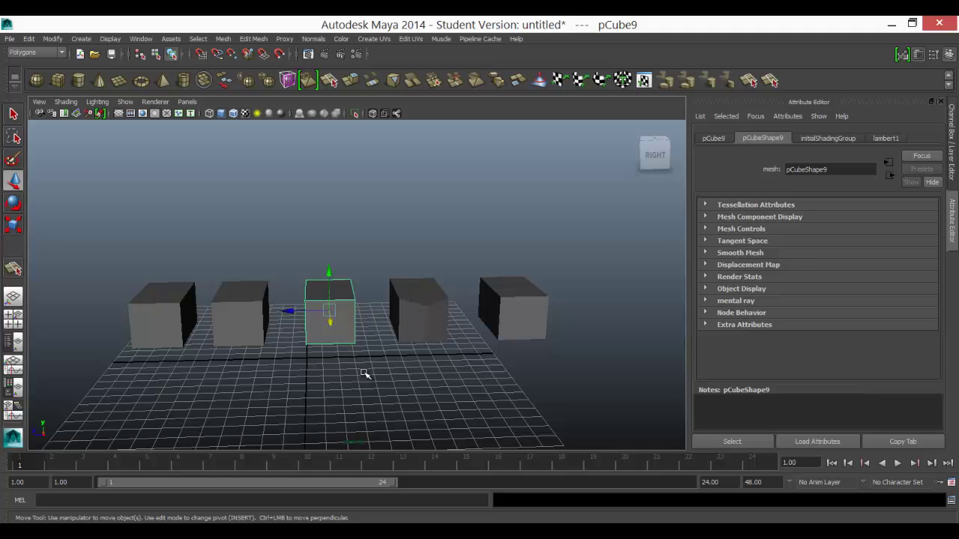
right_click_drag(341, 372, 341, 350, "alt")
left_click_drag(337, 352, 334, 331, "alt")
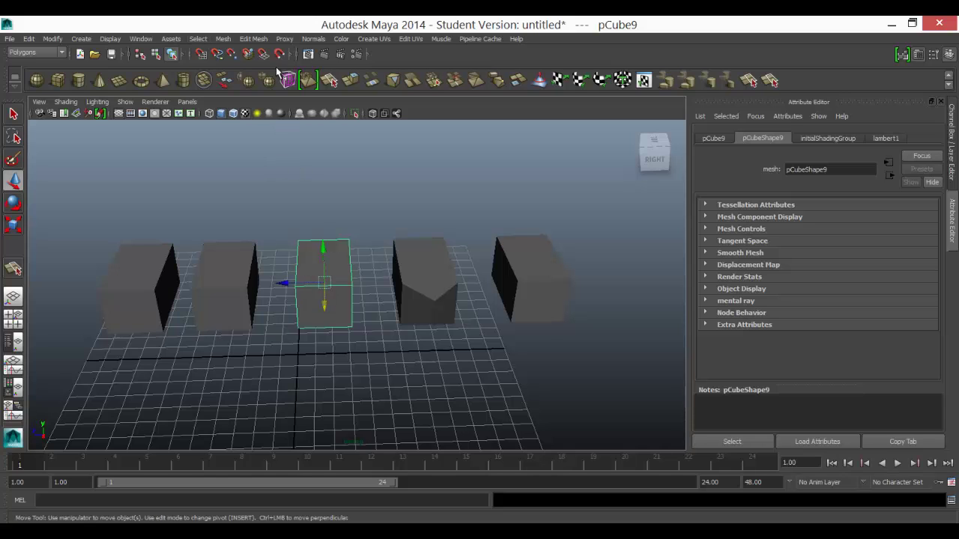
left_click(254, 39)
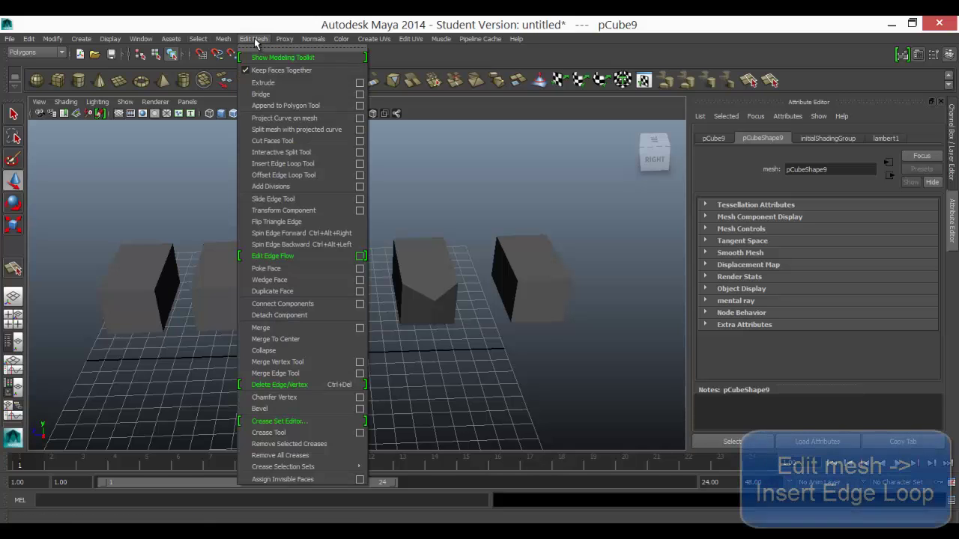
left_click(299, 164)
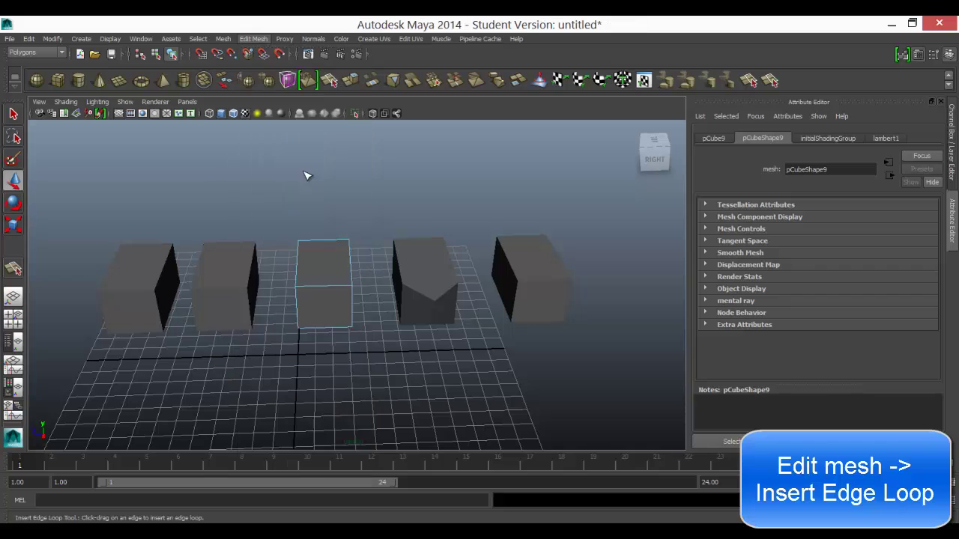
left_click_drag(328, 287, 325, 291)
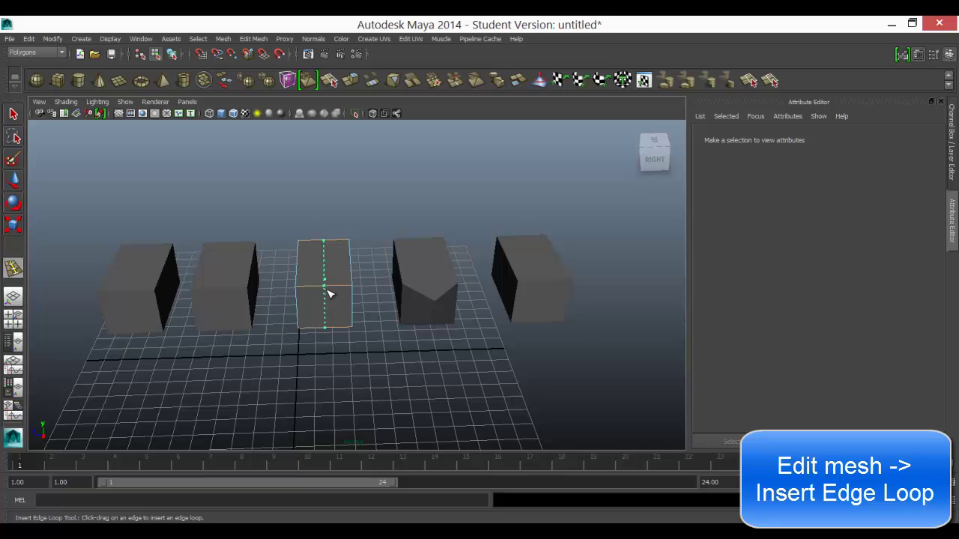
mouse_move(328, 293)
left_mouse_down()
mouse_move(337, 285)
mouse_move(336, 301)
left_mouse_up()
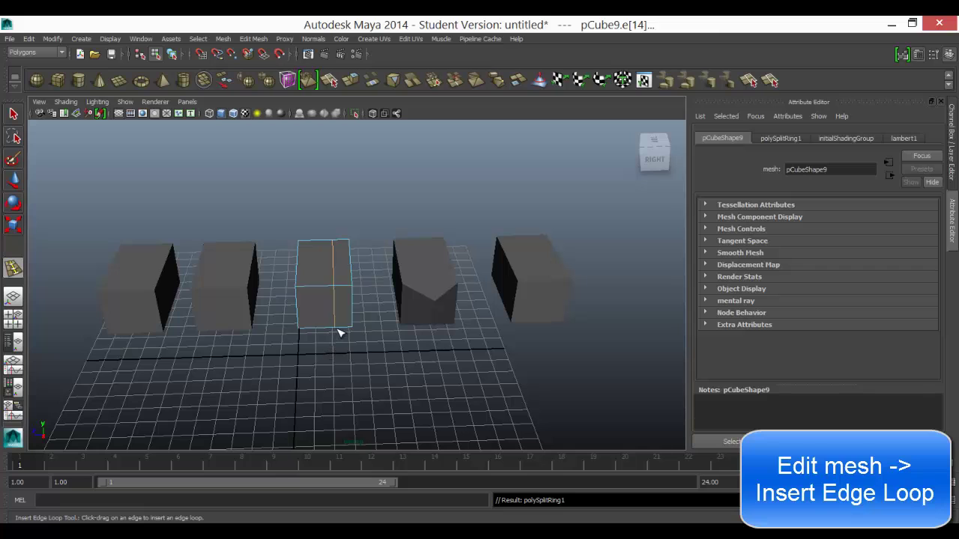
left_click(339, 334)
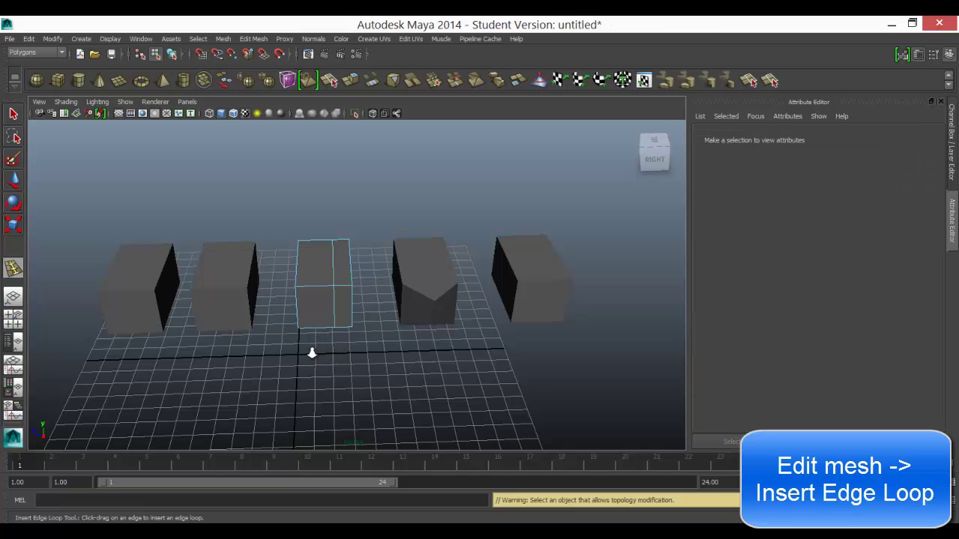
left_click_drag(312, 353, 292, 322, "alt")
right_click_drag(318, 284, 345, 244)
- Add offset edge loops on both sides of the second box's upper front edge with the Offset Edge Loop Tool
left_click(242, 274)
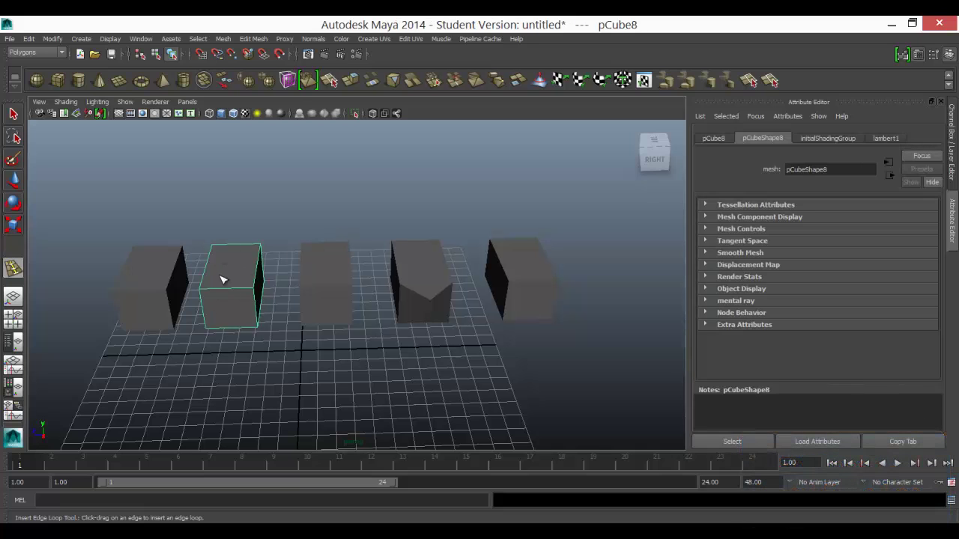
left_click(253, 39)
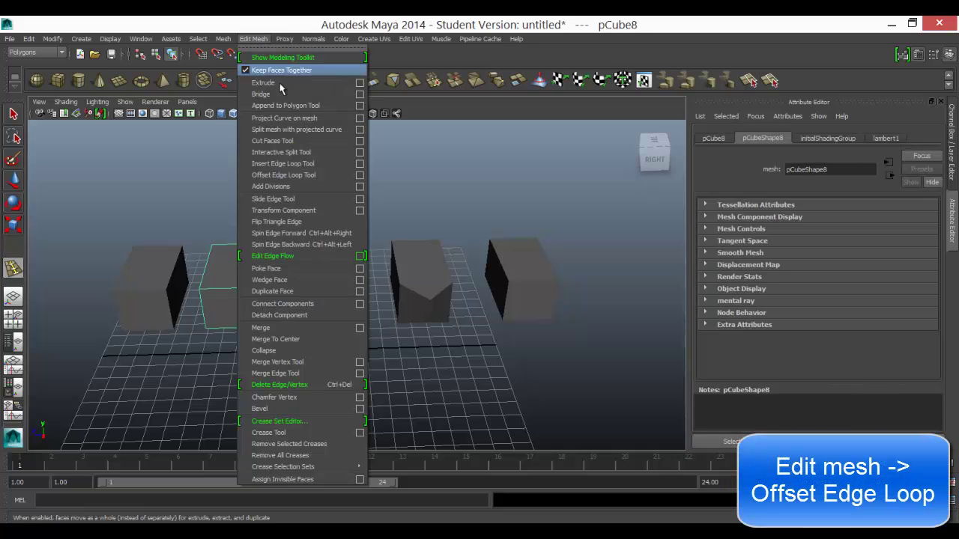
left_click(308, 177)
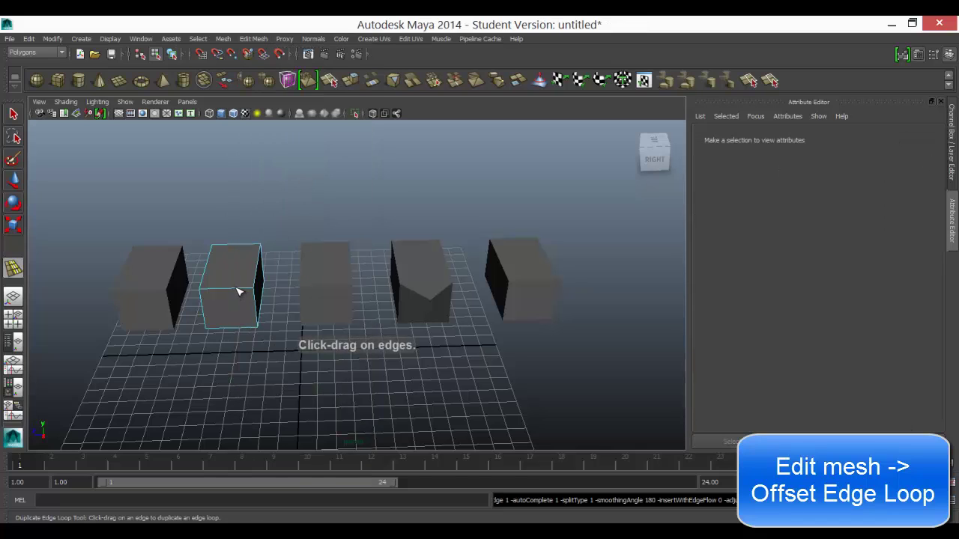
left_click_drag(238, 274, 214, 243)
mouse_move(236, 338)
left_mouse_down("alt")
mouse_move(250, 332)
mouse_move(237, 314)
mouse_move(203, 321)
mouse_move(221, 332)
left_mouse_up("alt")
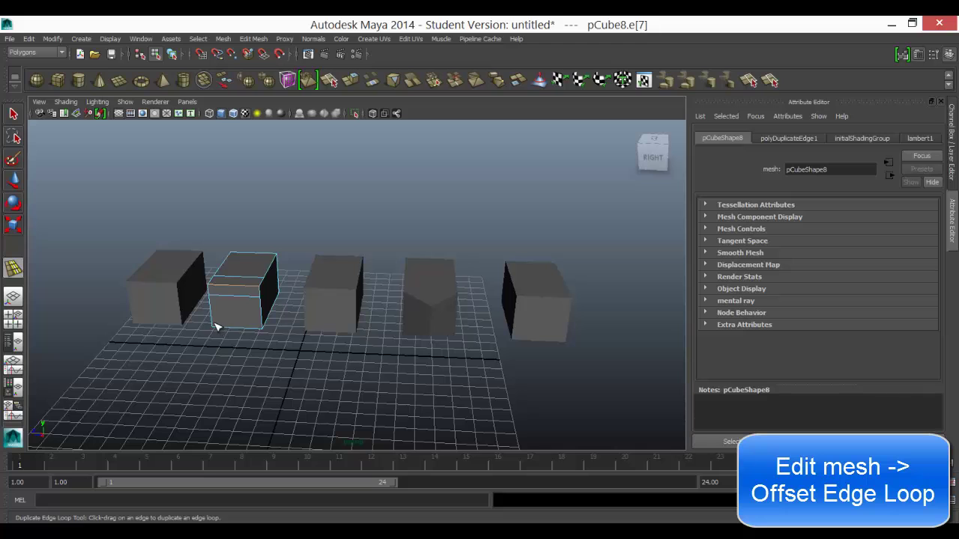
mouse_move(215, 325)
right_mouse_down("alt")
mouse_move(242, 323)
mouse_move(222, 328)
right_mouse_up("alt")
middle_click_drag(223, 327, 306, 342, "alt")
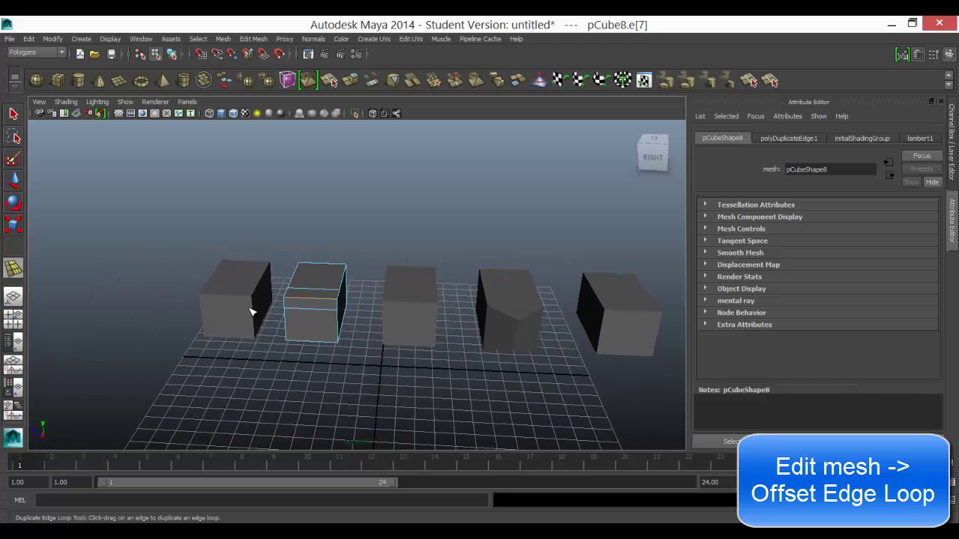
- Select the first box in object mode and show its polyCube1 subdivision attributes in the Channel Box
left_click(13, 114)
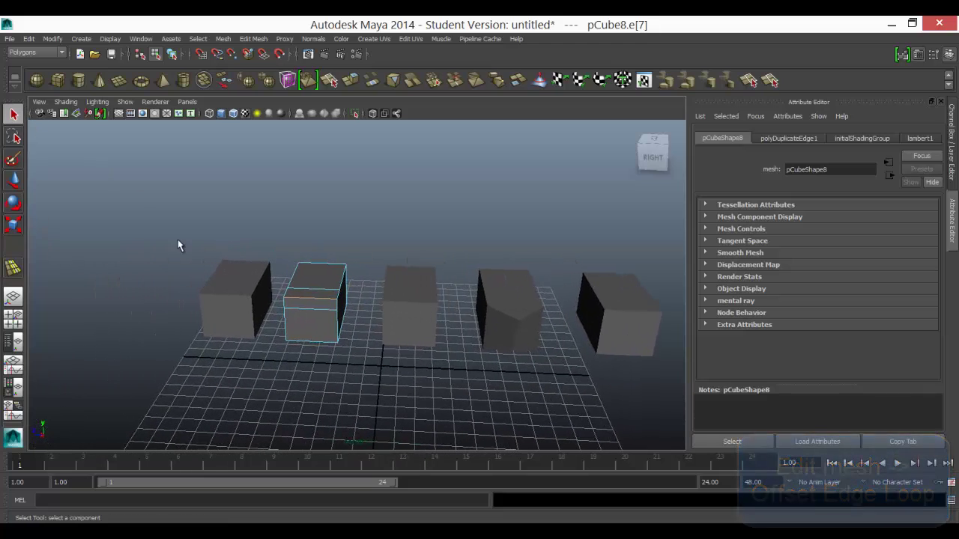
left_click(236, 302)
right_click_drag(255, 342, 231, 337, "alt")
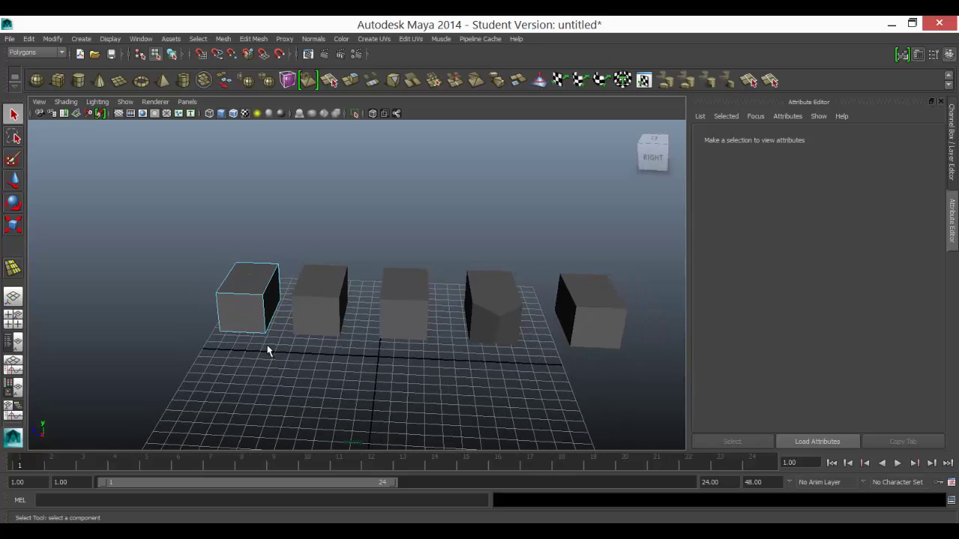
left_click(950, 146)
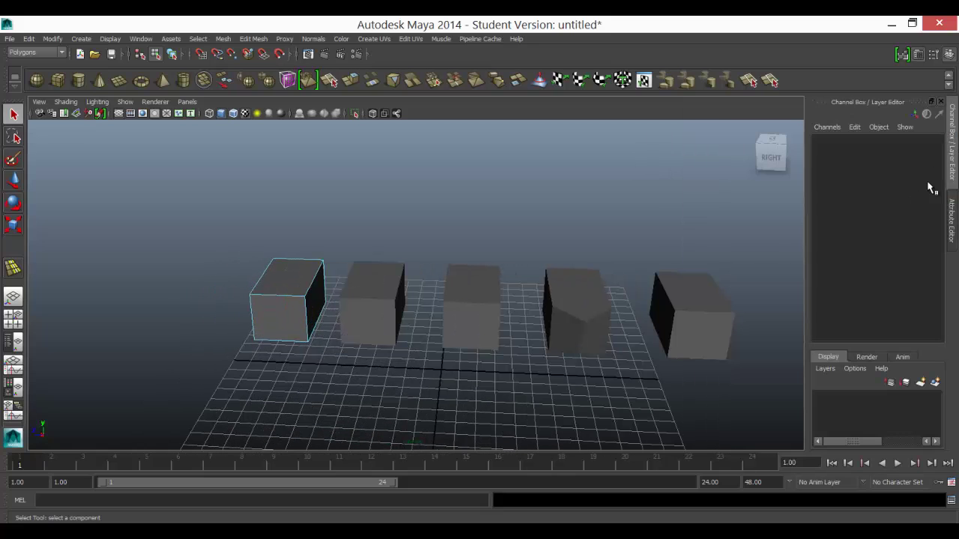
right_click_drag(302, 272, 360, 242)
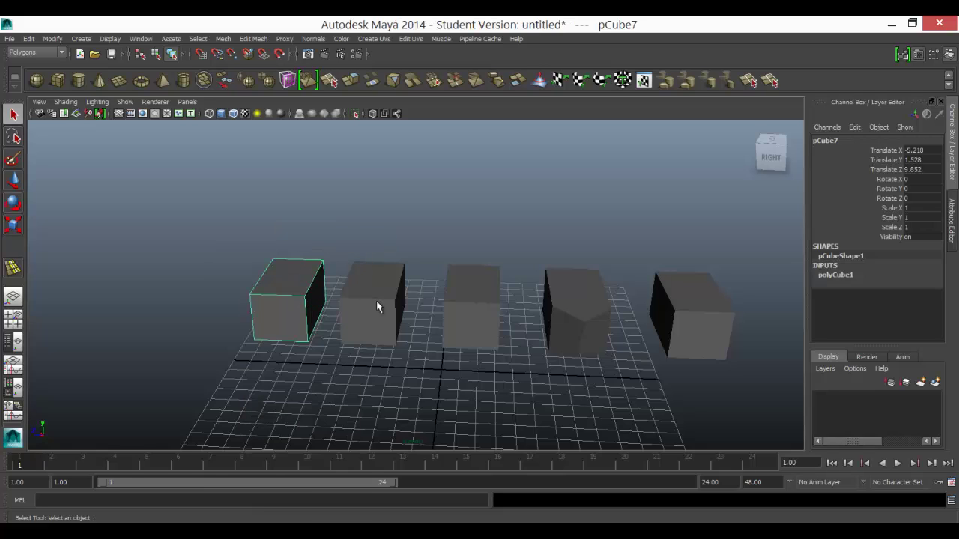
left_click(835, 275)
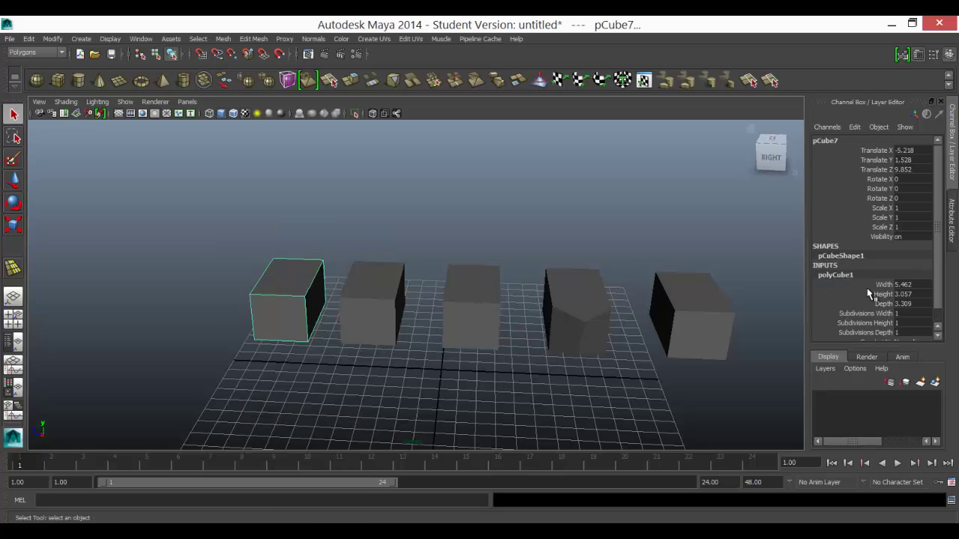
left_click_drag(938, 222, 934, 253)
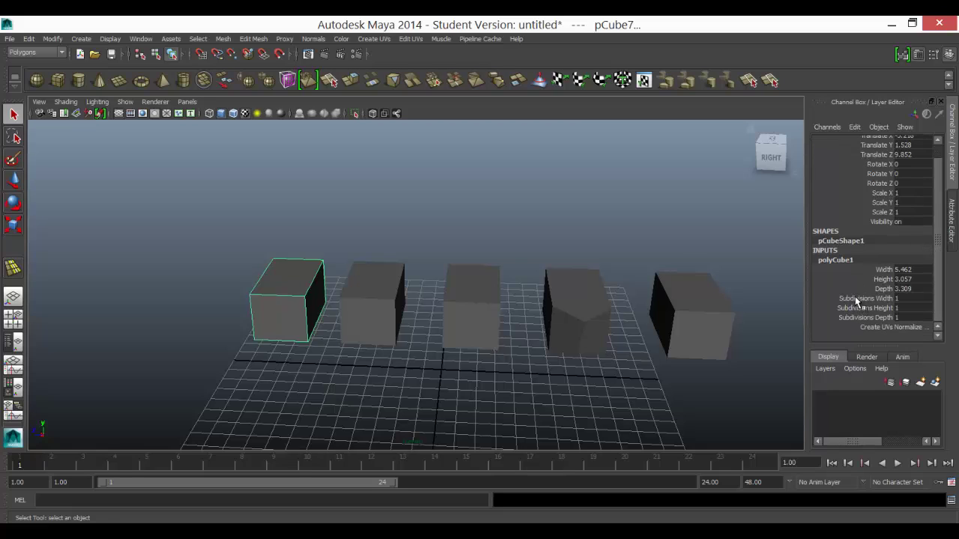
- Try a Subdivisions Width of 10 on the first box, and undo it
mouse_move(856, 300)
left_mouse_down()
mouse_move(856, 322)
mouse_move(854, 301)
left_mouse_up()
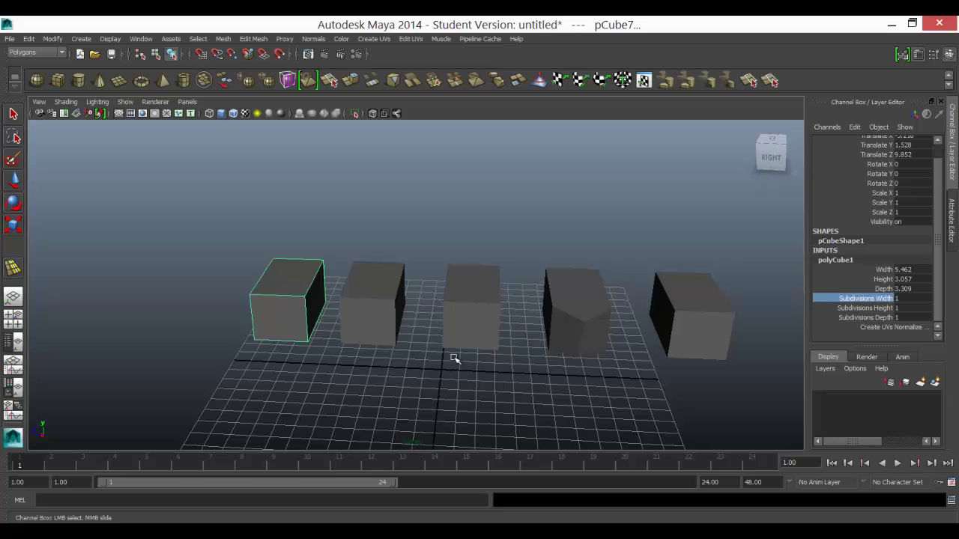
double_click(906, 298)
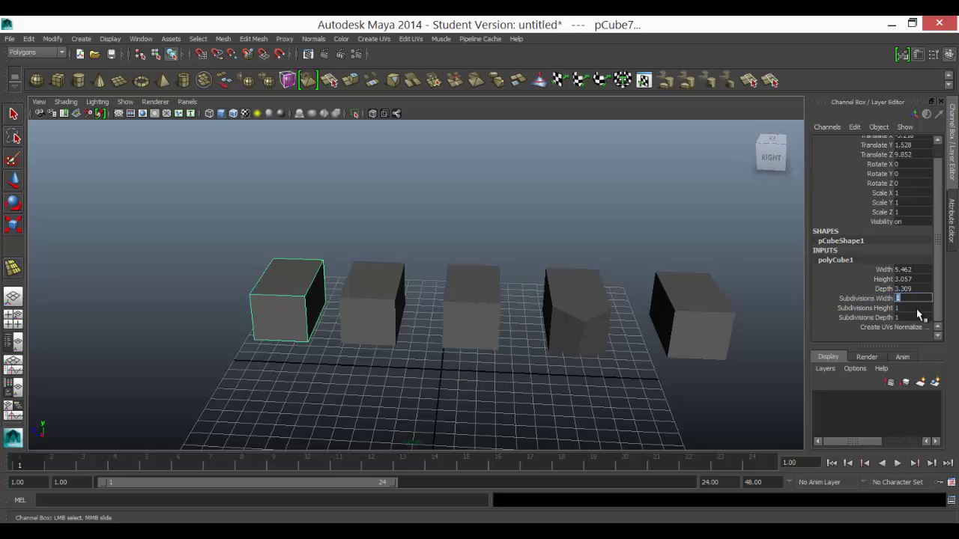
type("10")
key("Return")
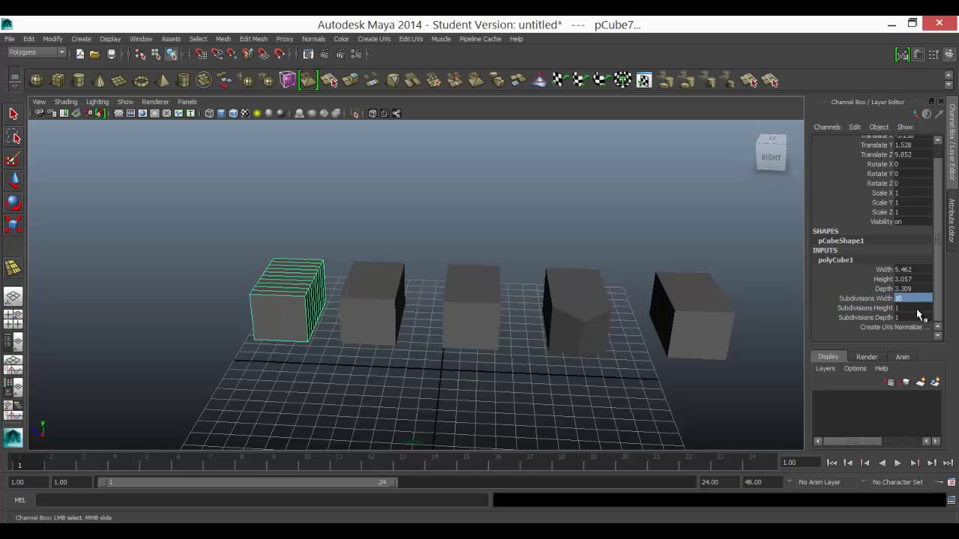
key("ctrl+z")
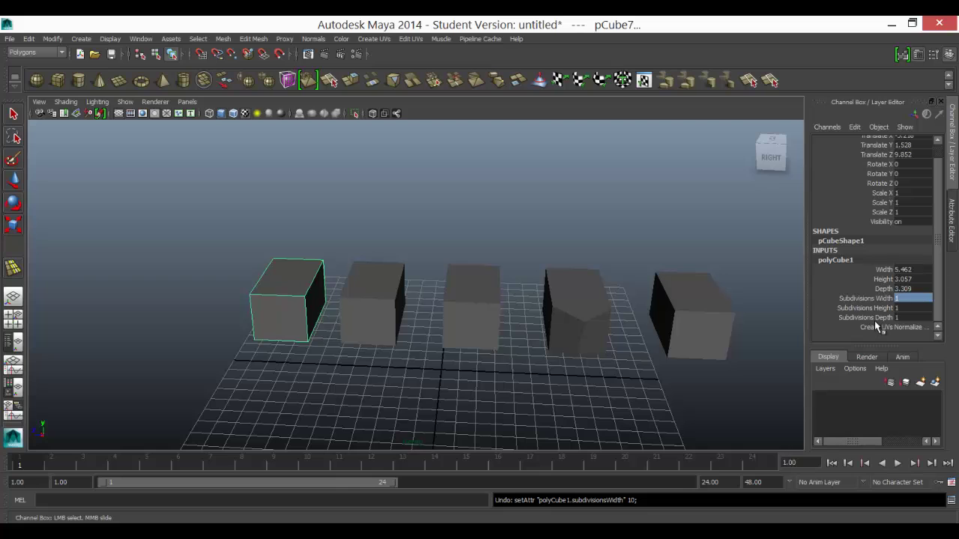
- Add linear divisions to the first box's faces, with 2 divisions in U and 4 in V
left_click(253, 39)
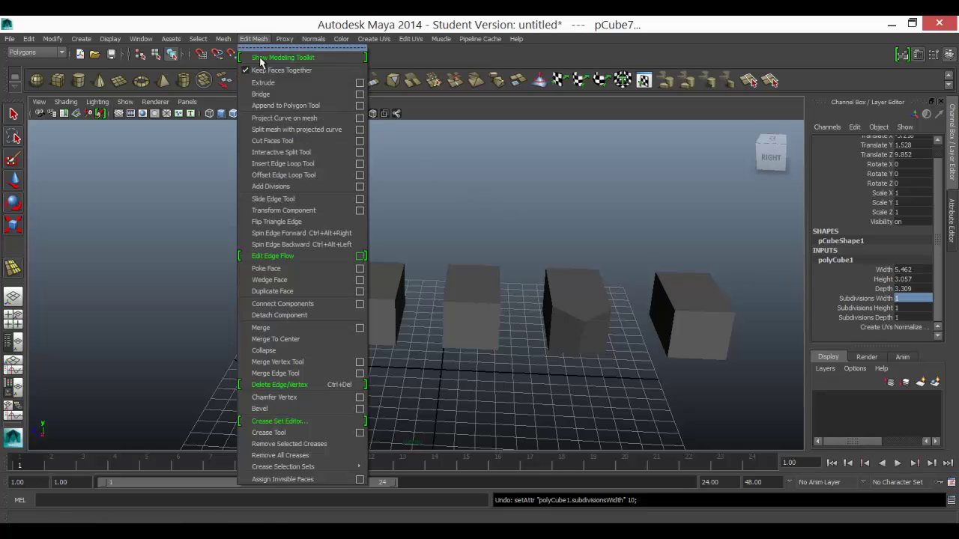
left_click(360, 187)
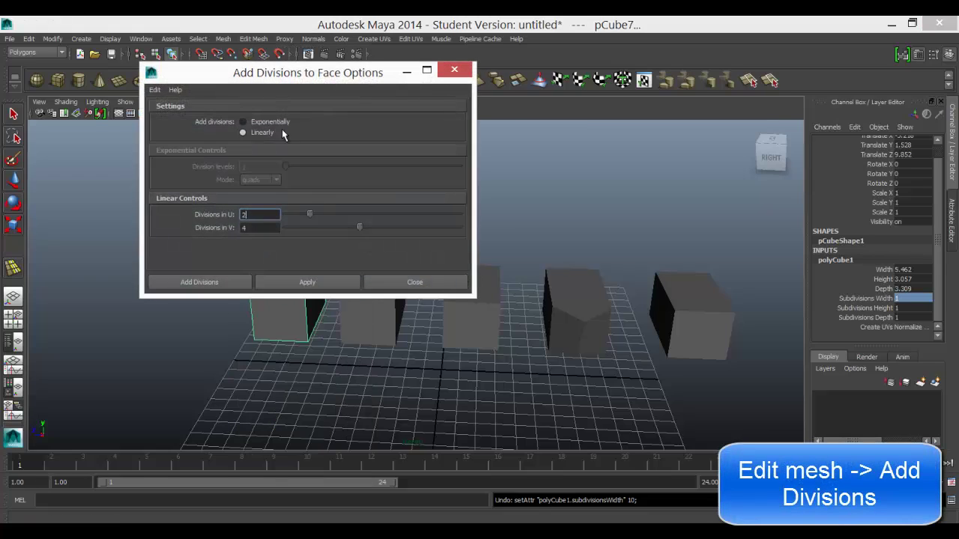
left_click_drag(272, 65, 332, 91)
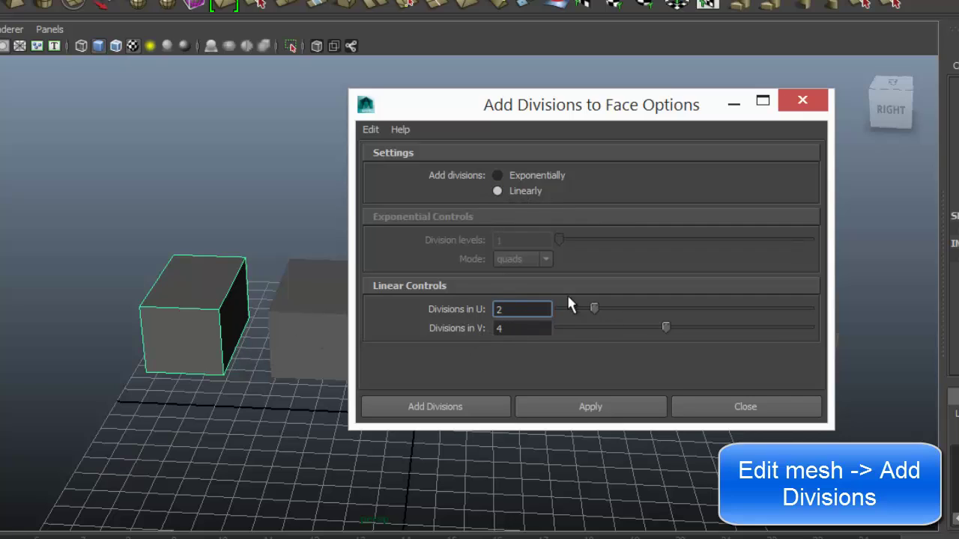
left_click(553, 408)
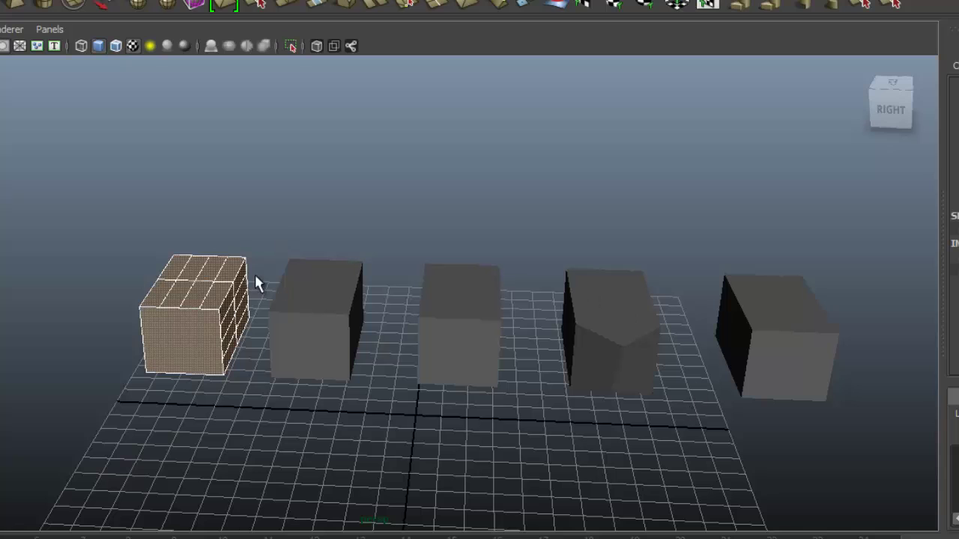
- Select all five boxes and delete them from the scene
left_click_drag(116, 200, 839, 454)
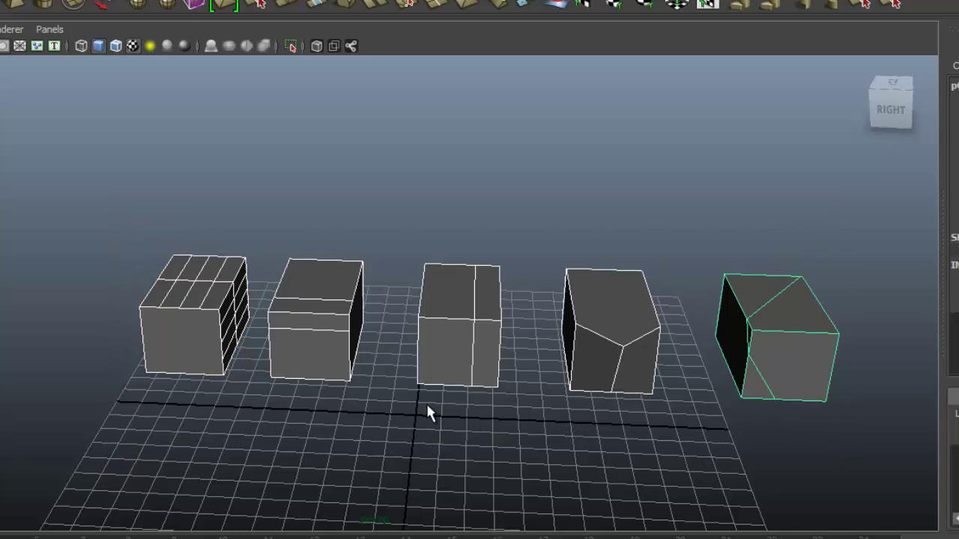
left_click_drag(343, 448, 318, 399, "alt")
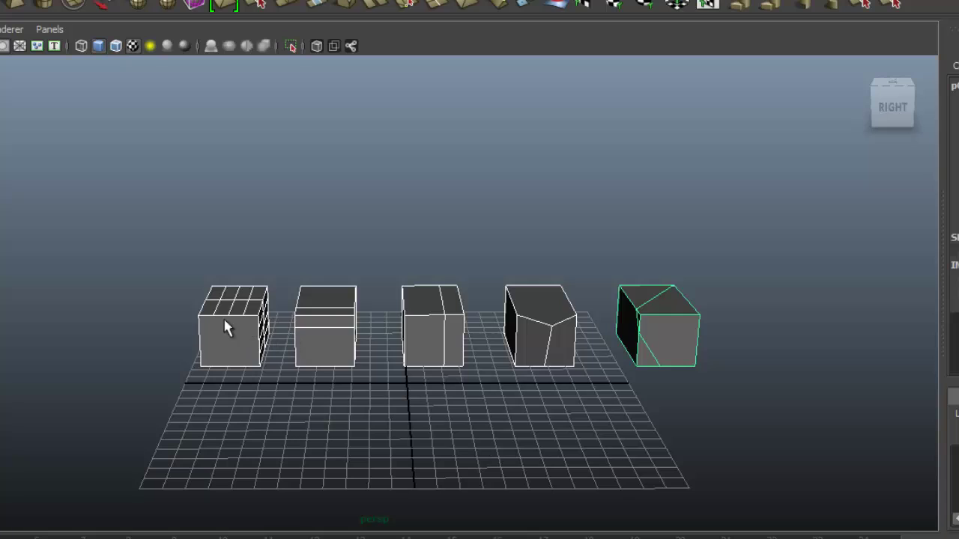
key("Delete")
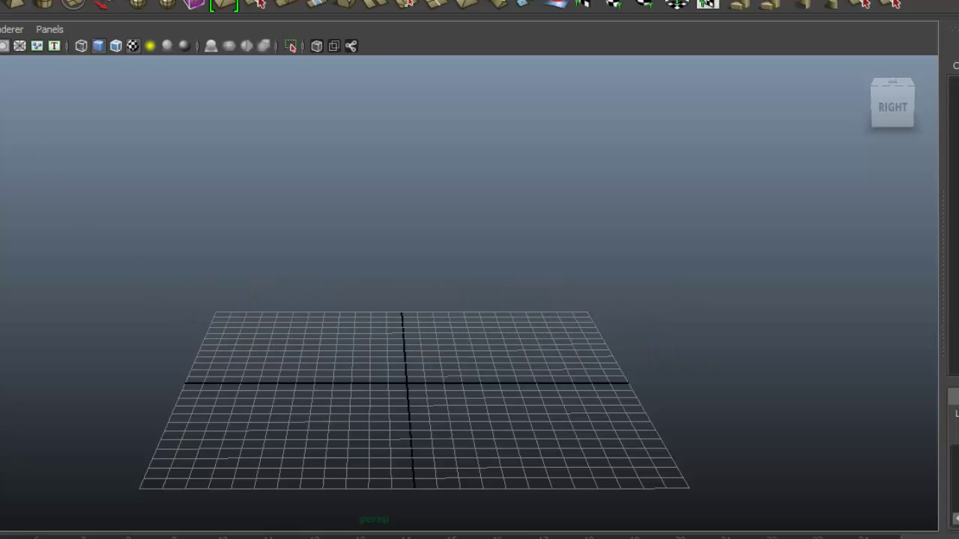
- Draw a new polygon cube near the middle of the grid and place it at the origin
left_click_drag(373, 353, 451, 395)
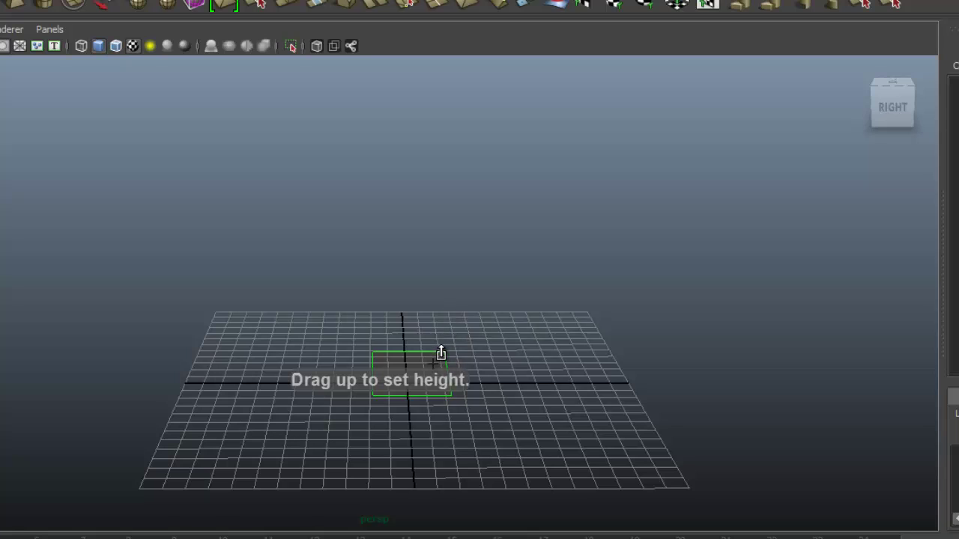
left_click_drag(441, 354, 445, 322)
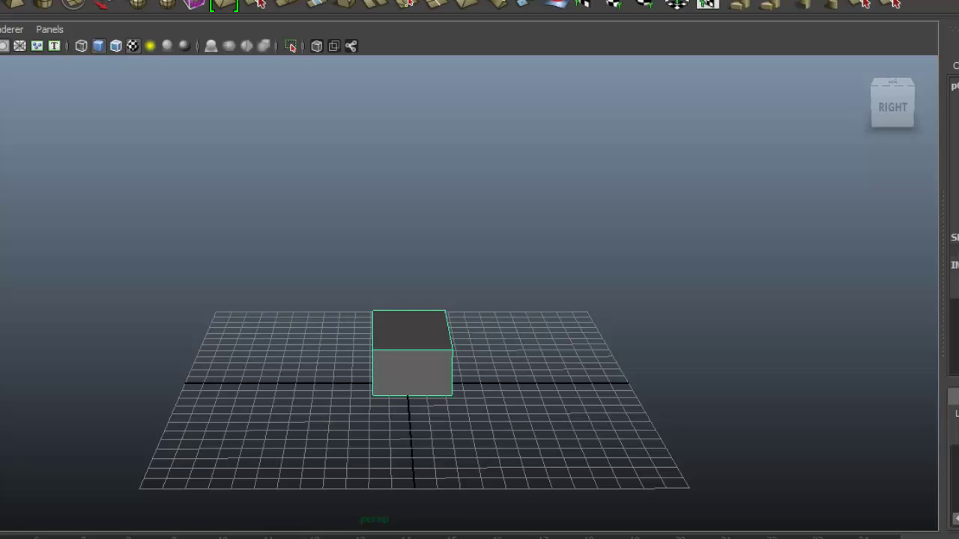
key("Return")
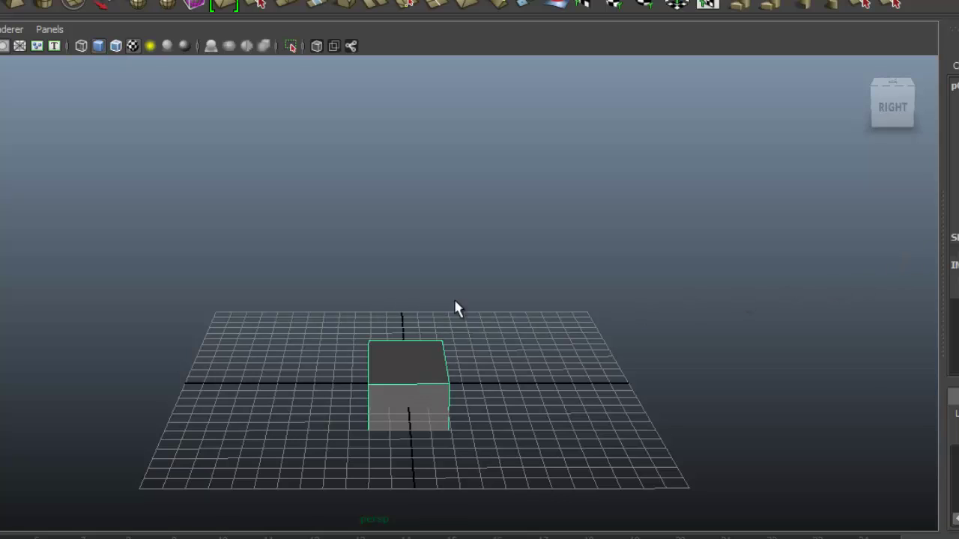
left_click_drag(458, 308, 418, 410, "alt")
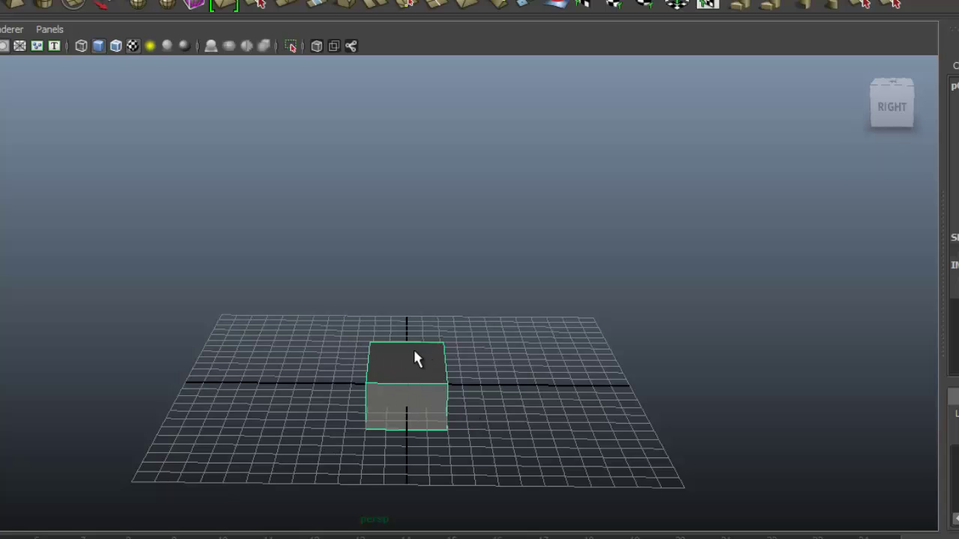
- Select the new cube's top face in face mode and extrude it upward by about 2.87 units
right_click_drag(400, 365, 402, 250)
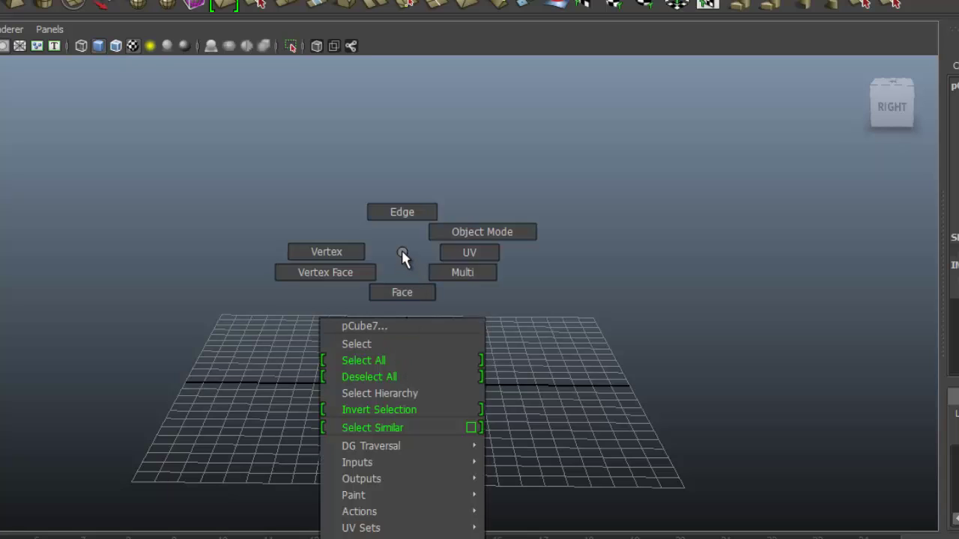
right_click_drag(401, 250, 407, 289)
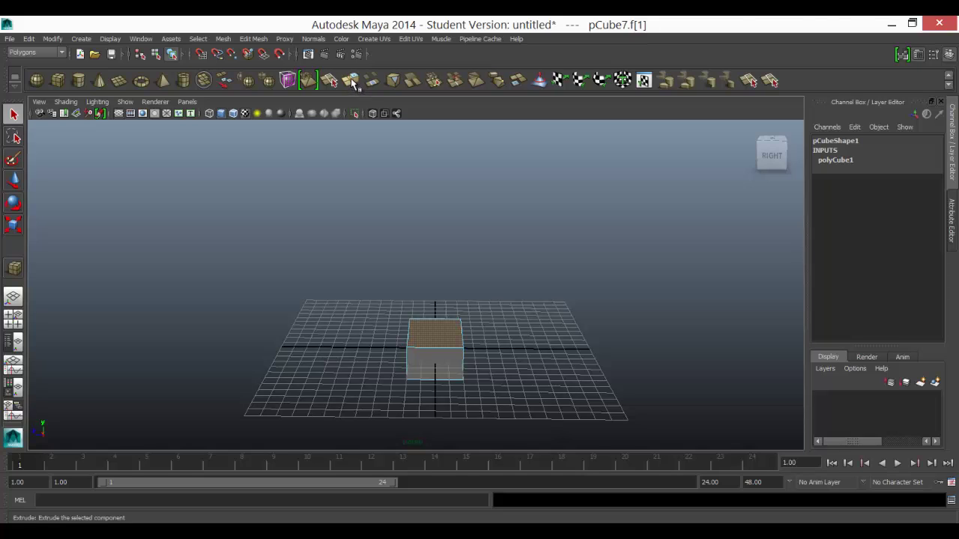
left_click(253, 39)
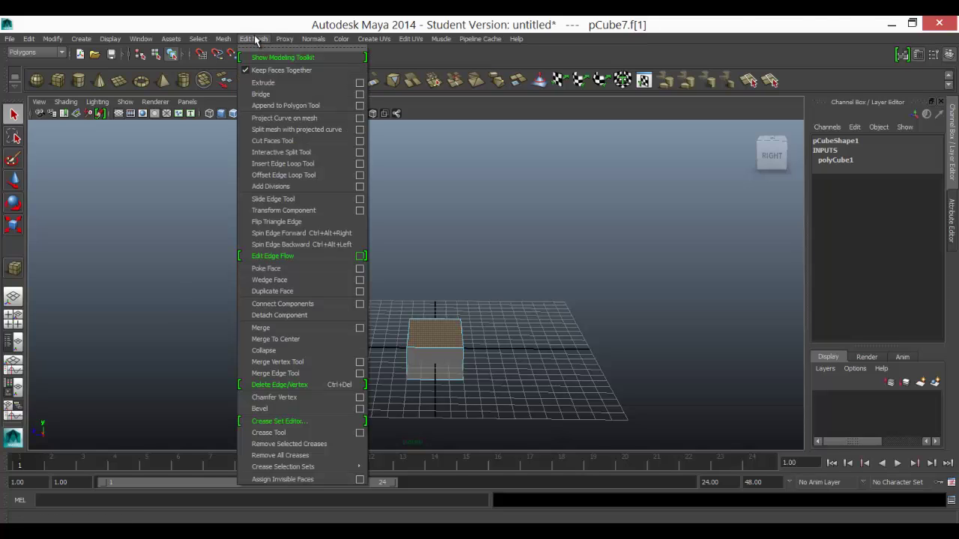
left_click(271, 88)
left_click_drag(434, 295, 436, 254)
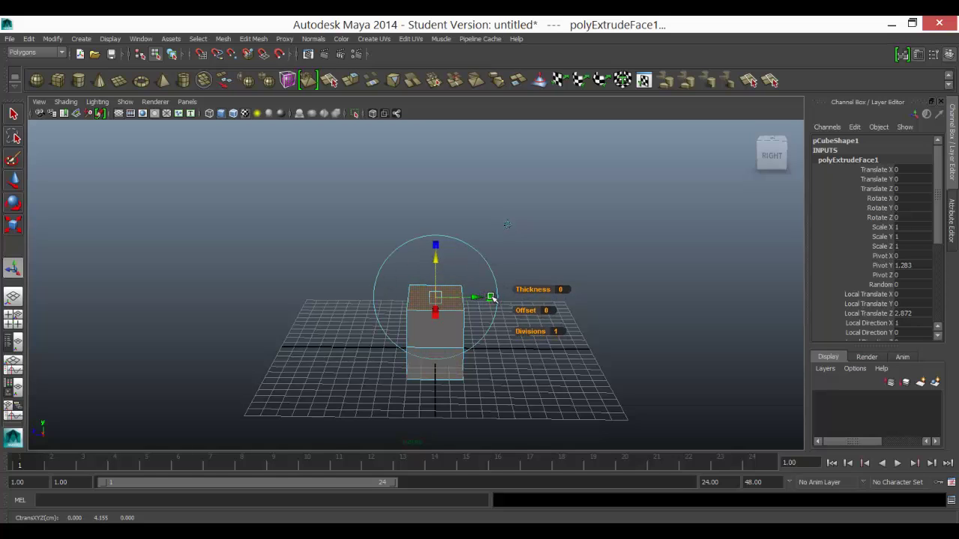
- Narrow the extruded top face to about 0.8 along its local Y axis, and undo a trial rotation
left_click_drag(491, 297, 480, 298)
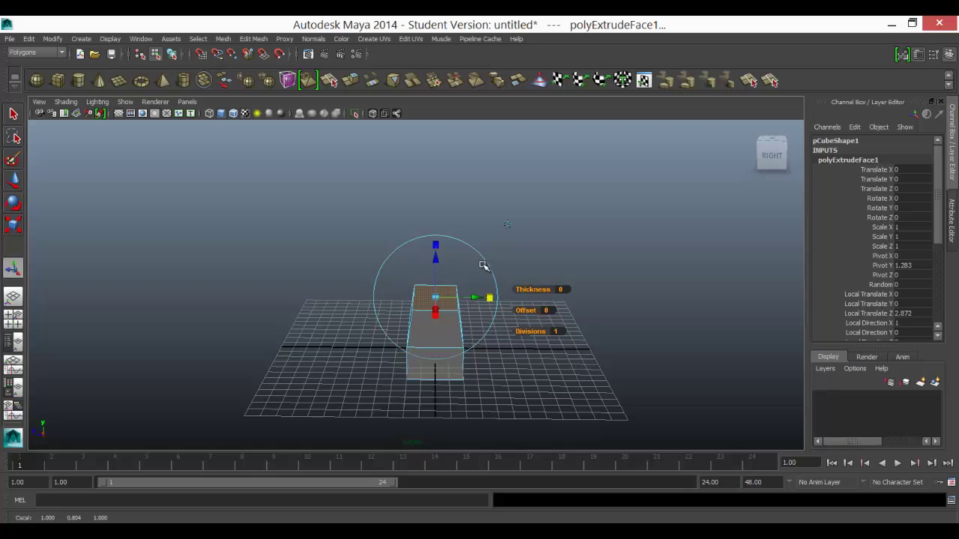
left_click_drag(488, 263, 479, 281)
key("ctrl+z")
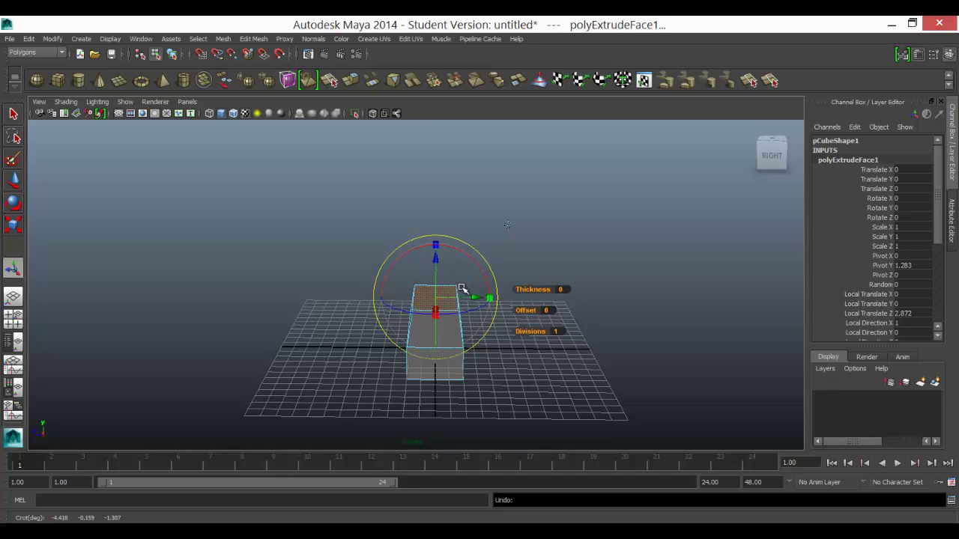
left_click(509, 226)
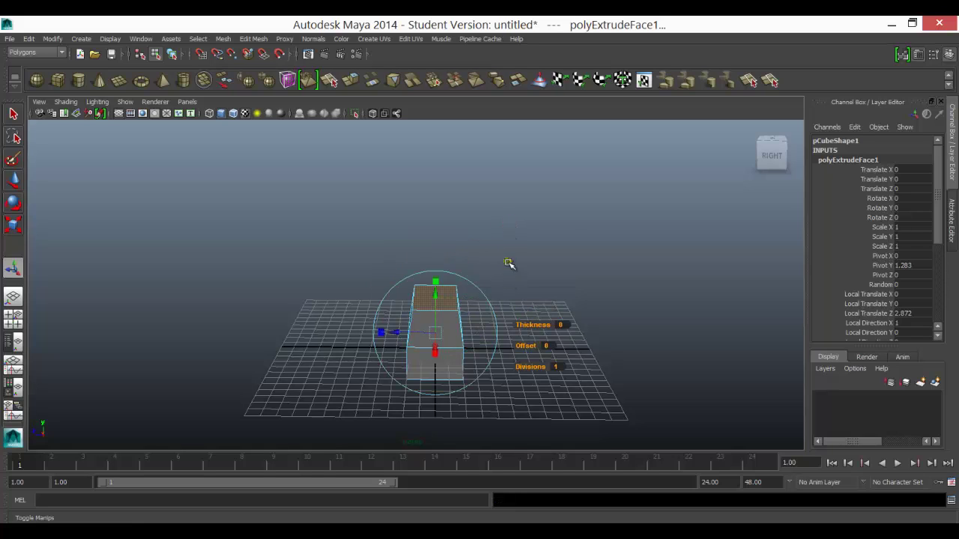
left_click(505, 260)
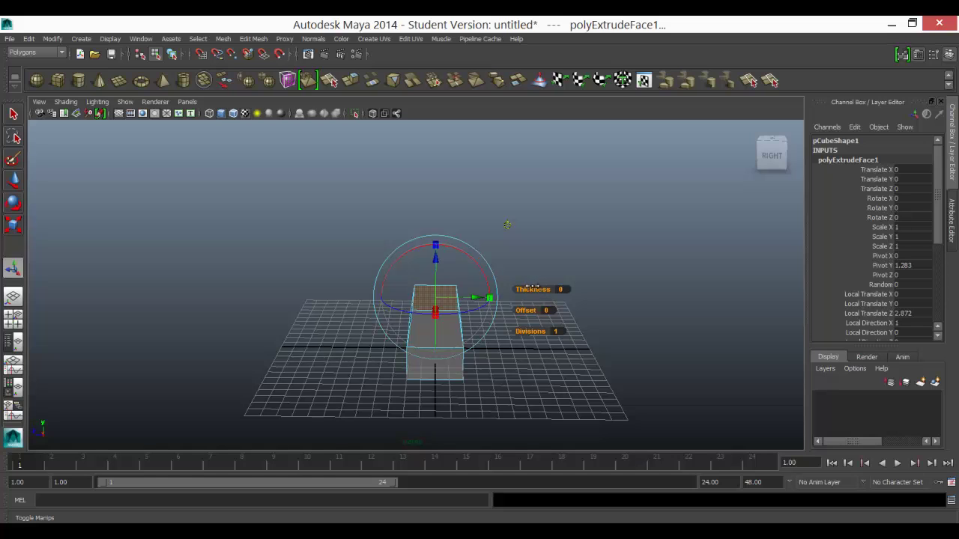
- Set the extrusion's Thickness to 2.9, Offset to 1 and Divisions to 4, undoing a trial manipulation of the face
left_click_drag(533, 288, 544, 330)
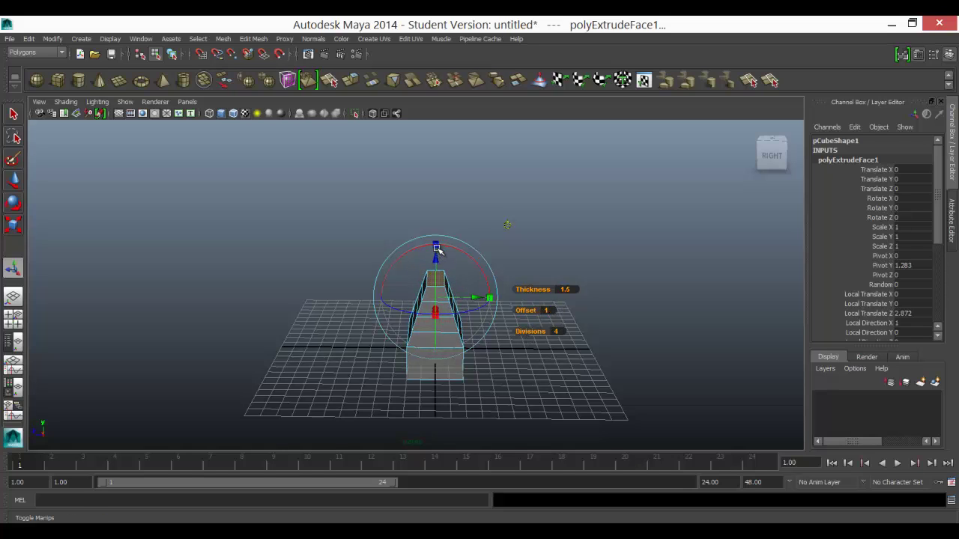
left_click_drag(437, 258, 439, 264)
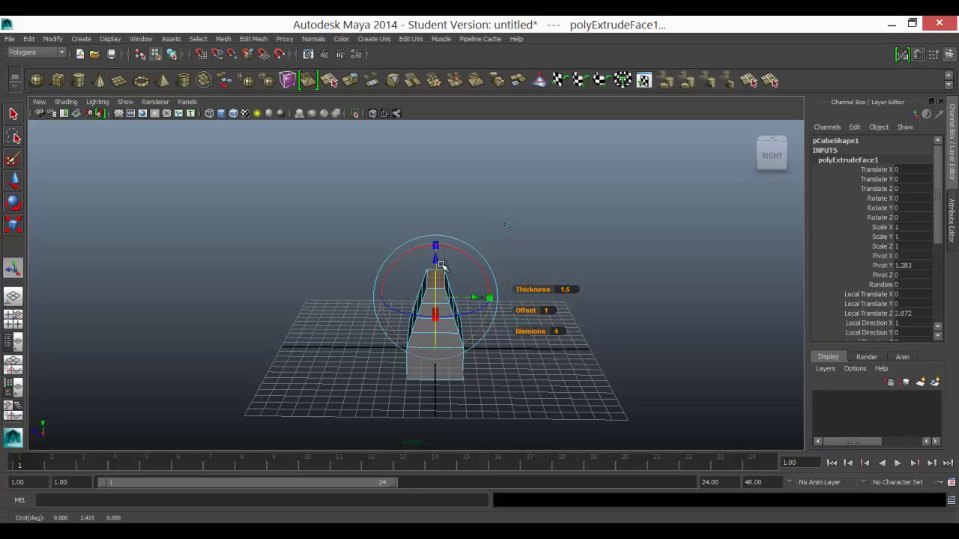
key("ctrl+z")
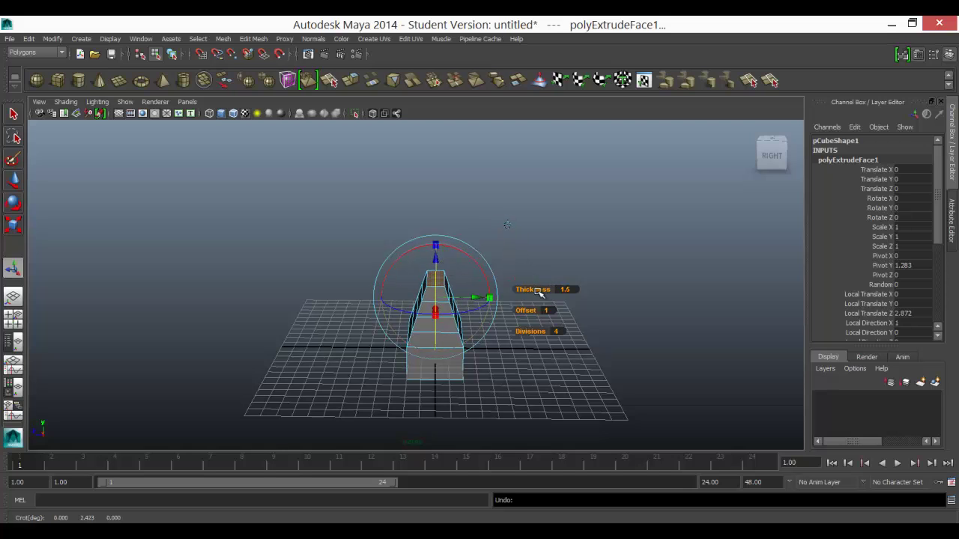
left_click_drag(522, 289, 536, 291)
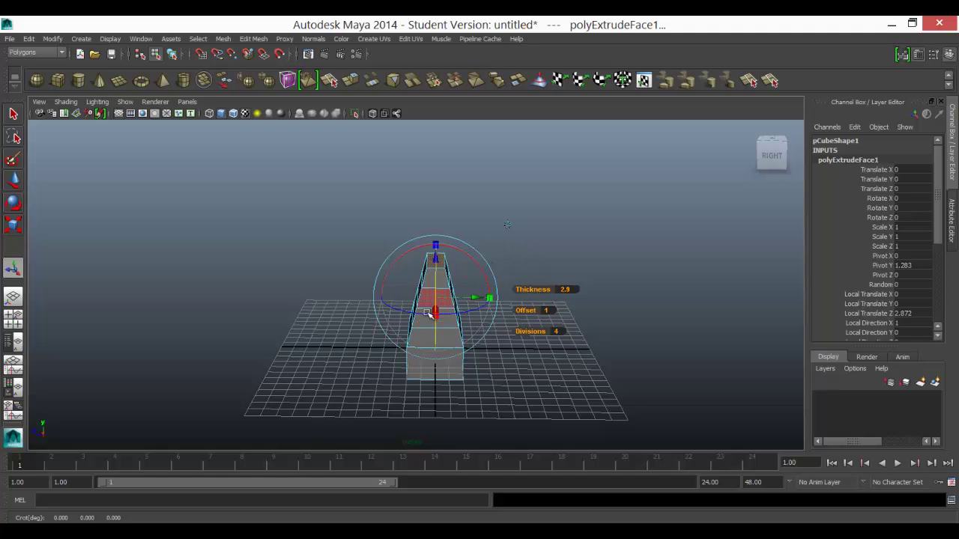
- Return the extruded shape to object mode and scale it to about 0.694 along X
left_click_drag(373, 361, 480, 367, "alt")
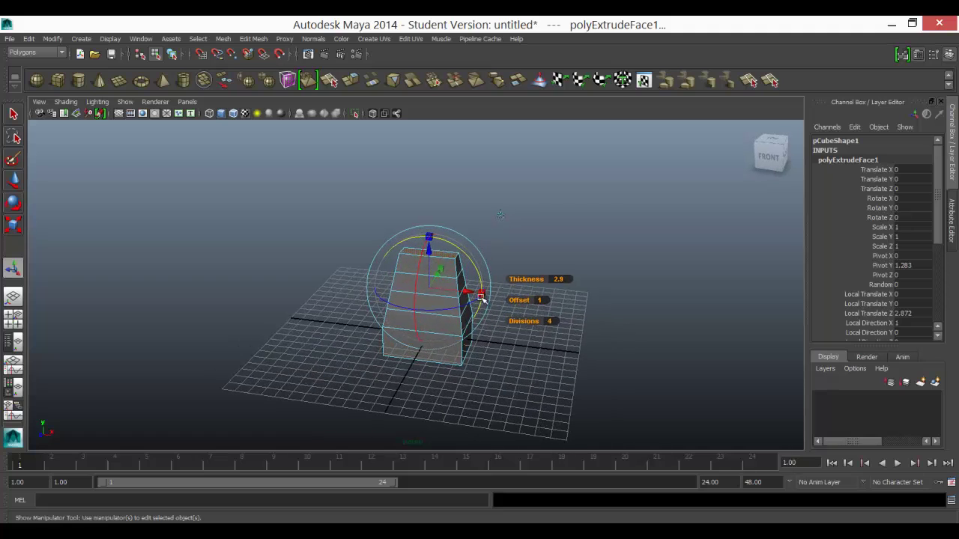
left_click(474, 368)
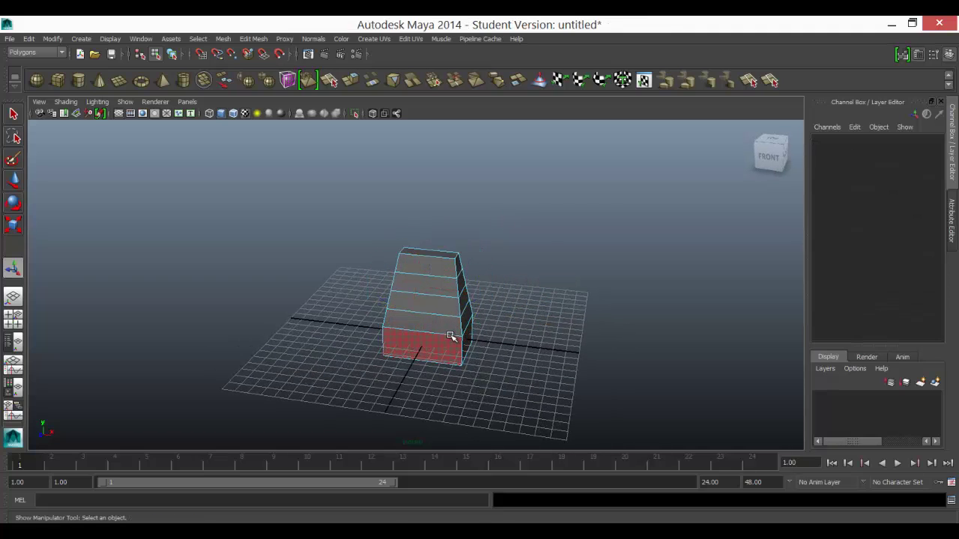
right_click_drag(450, 335, 494, 251)
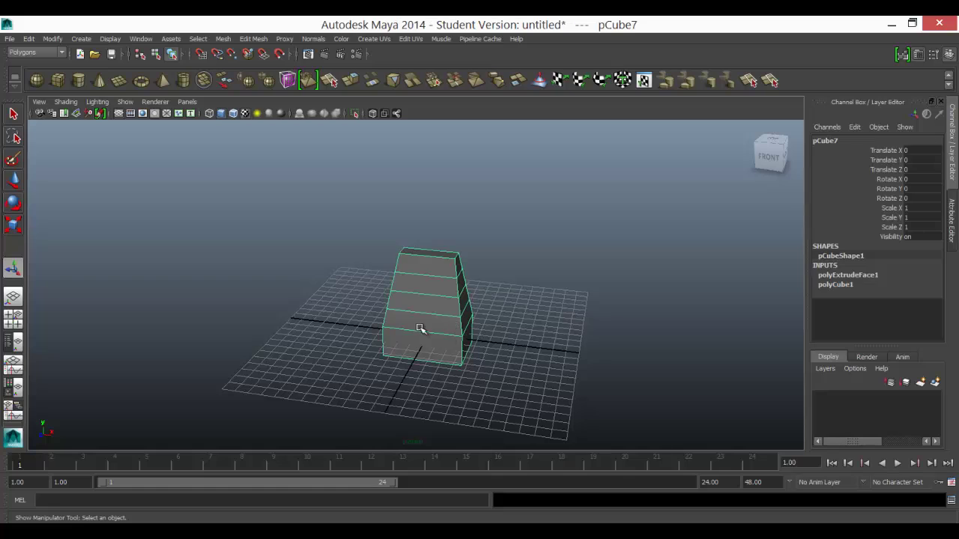
left_click(14, 225)
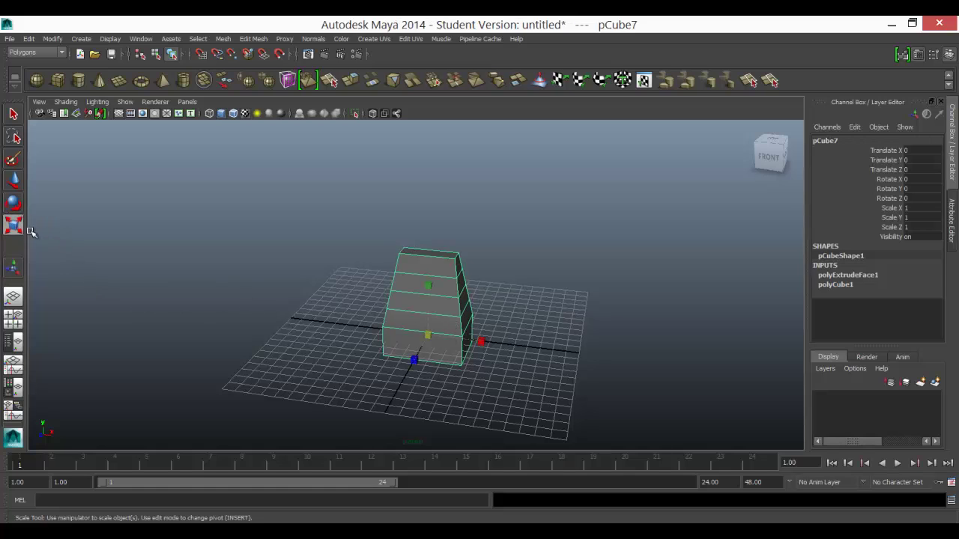
left_click_drag(480, 342, 411, 356)
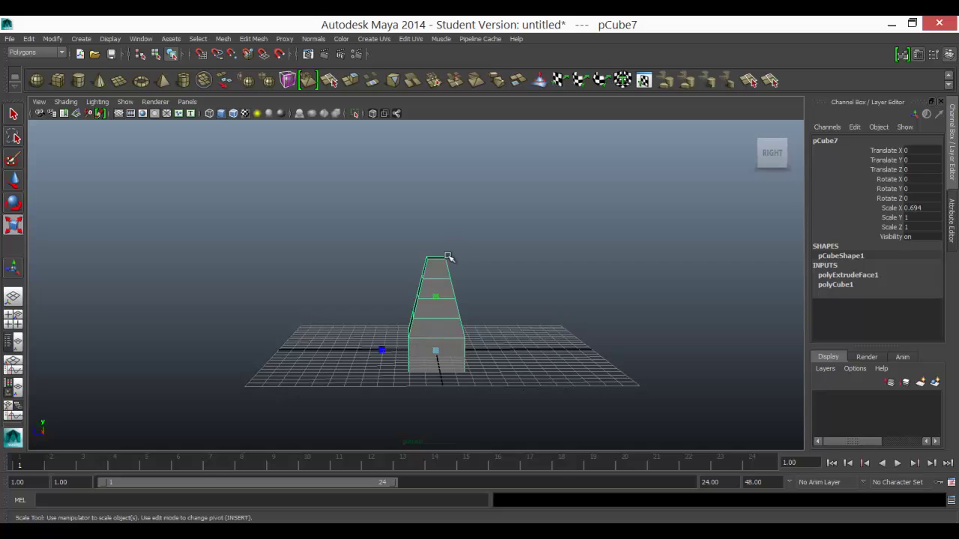
- Insert a vertical edge loop down the middle of the tapered shape's narrow side with the Insert Edge Loop Tool
left_click(256, 40)
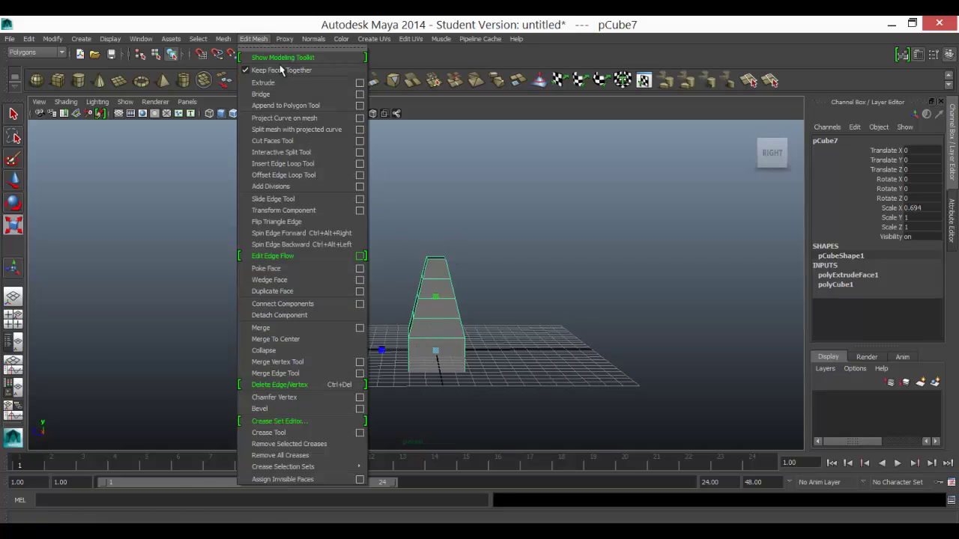
left_click(293, 164)
left_click_drag(440, 262, 441, 270)
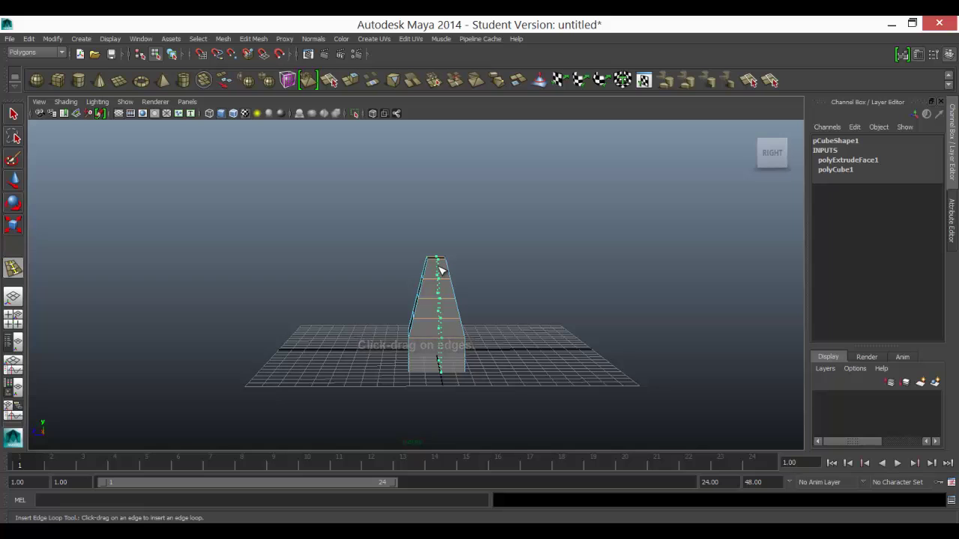
left_click_drag(440, 270, 440, 270)
- Select the opposite outer faces in the second section from the shape's top and scale them outward to widen it
left_click_drag(374, 351, 392, 380, "alt")
right_click_drag(394, 381, 421, 442, "alt")
left_click_drag(422, 443, 387, 401, "alt")
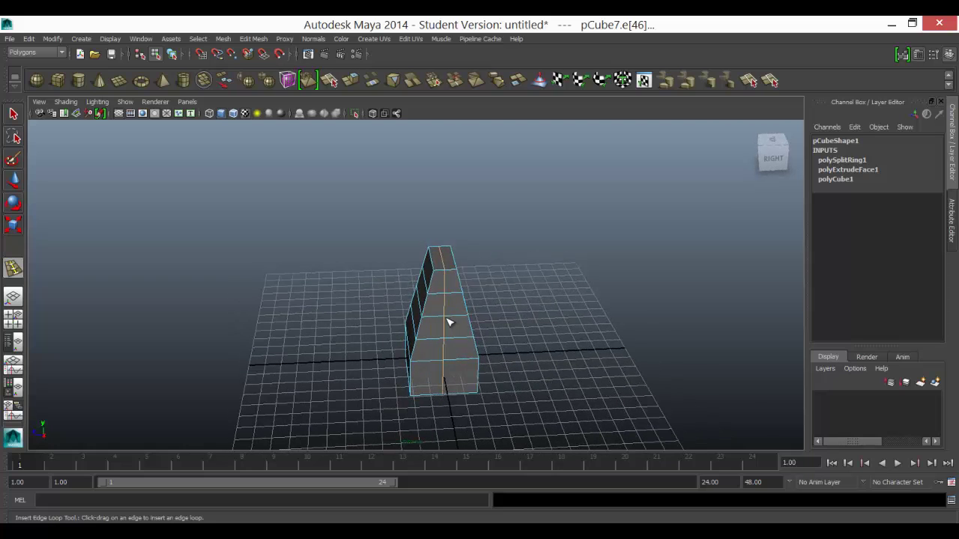
right_click_drag(433, 264, 432, 288)
key("ctrl+z")
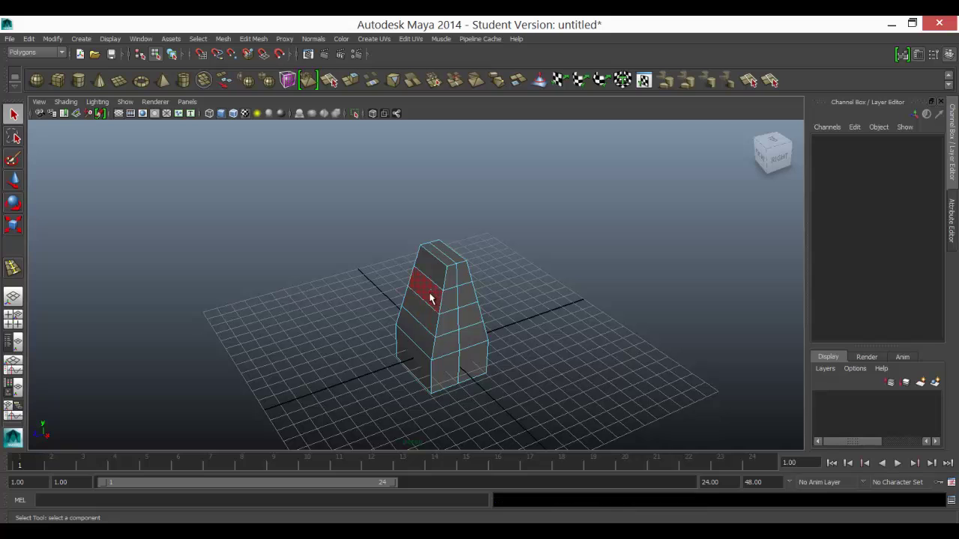
left_click(432, 308)
mouse_move(452, 358)
left_mouse_down("alt")
mouse_move(439, 364)
mouse_move(420, 344)
mouse_move(439, 380)
mouse_move(444, 352)
left_mouse_up("alt")
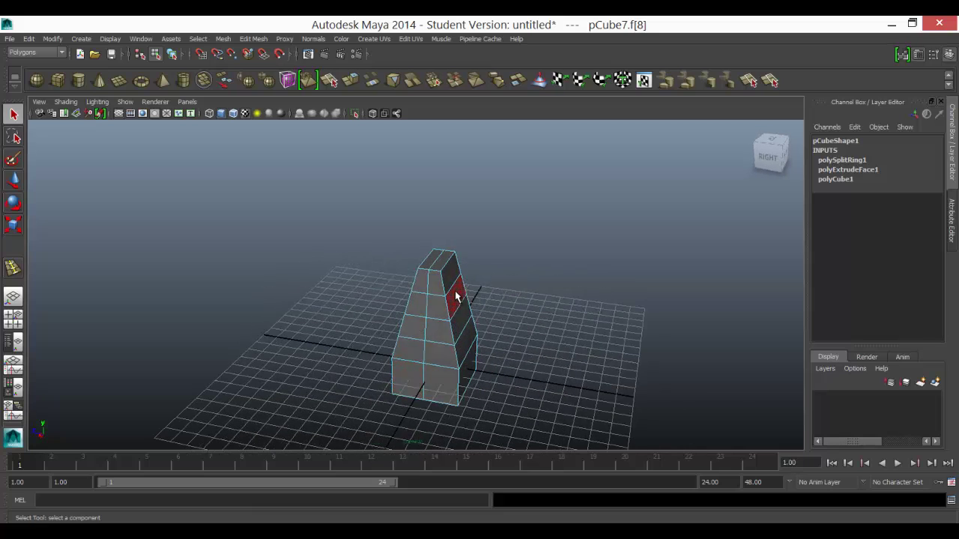
left_click(455, 293)
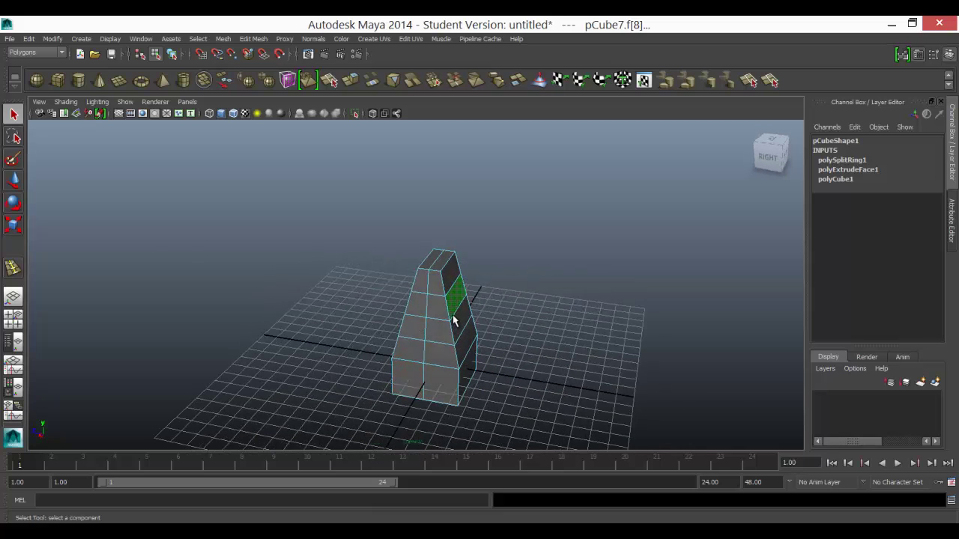
left_click(12, 224)
mouse_move(388, 285)
left_mouse_down()
mouse_move(368, 280)
mouse_move(382, 284)
left_mouse_up()
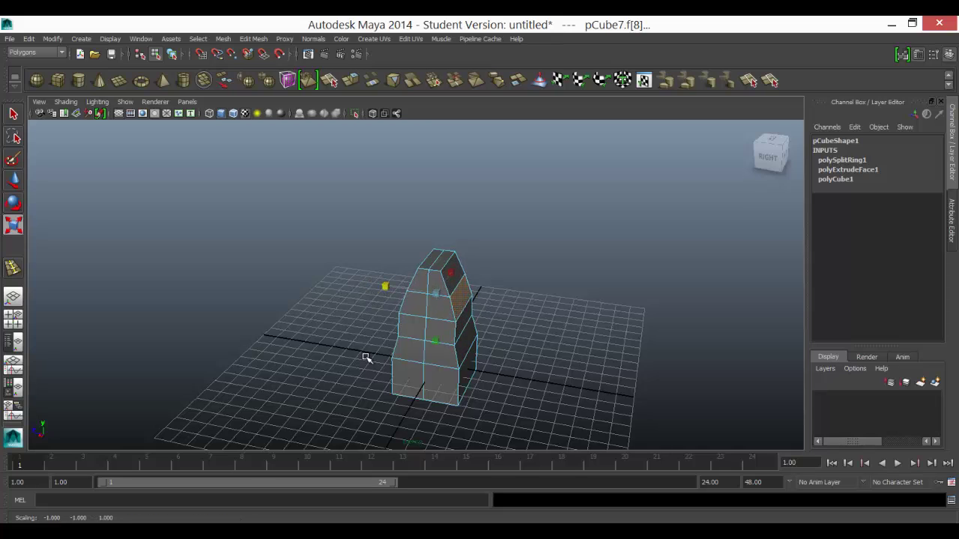
- Extrude the opposite outer faces in the body's second section outward to form two short arms
key("ctrl+e")
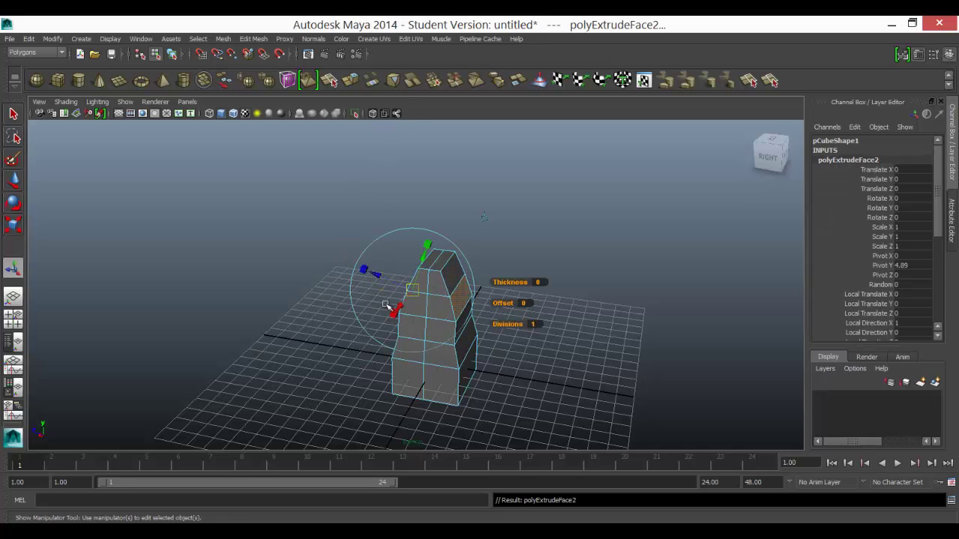
mouse_move(367, 279)
left_mouse_down()
mouse_move(332, 257)
mouse_move(343, 261)
mouse_move(332, 257)
mouse_move(341, 278)
mouse_move(358, 285)
left_mouse_up()
left_click_drag(347, 356, 389, 337, "alt")
left_click(358, 307)
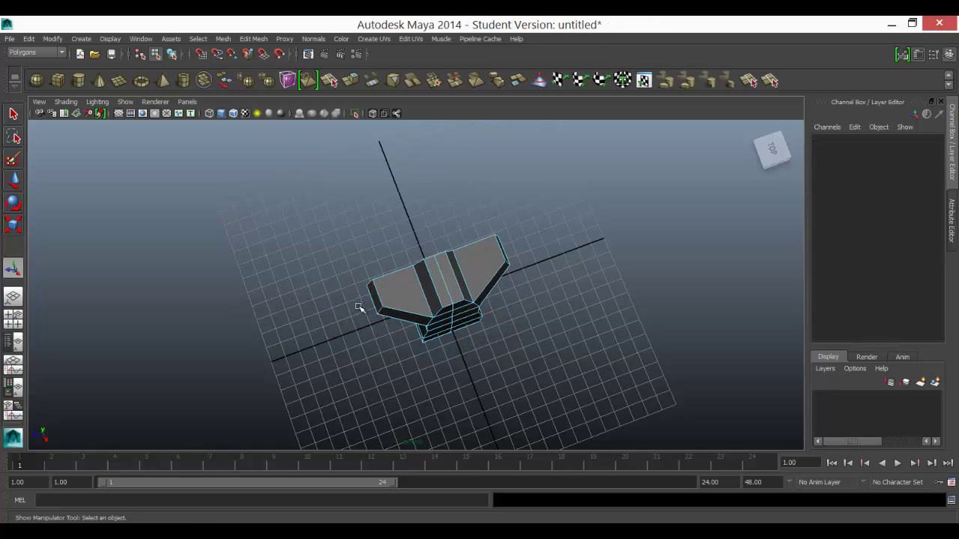
- Extrude the end face of one arm outward, shift it sideways and rotate it about 35° to bend the forearm
left_click(377, 294)
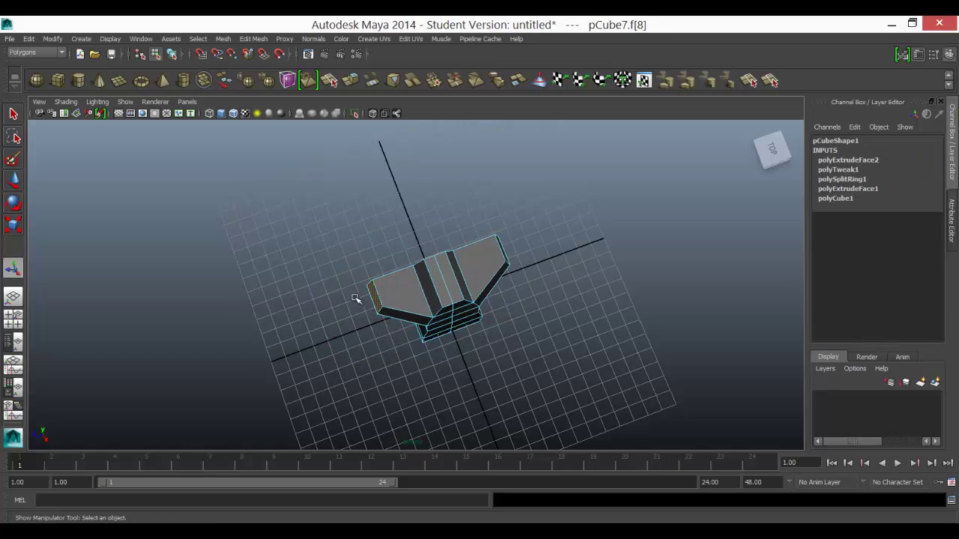
left_click(351, 80)
left_click_drag(342, 311, 310, 319)
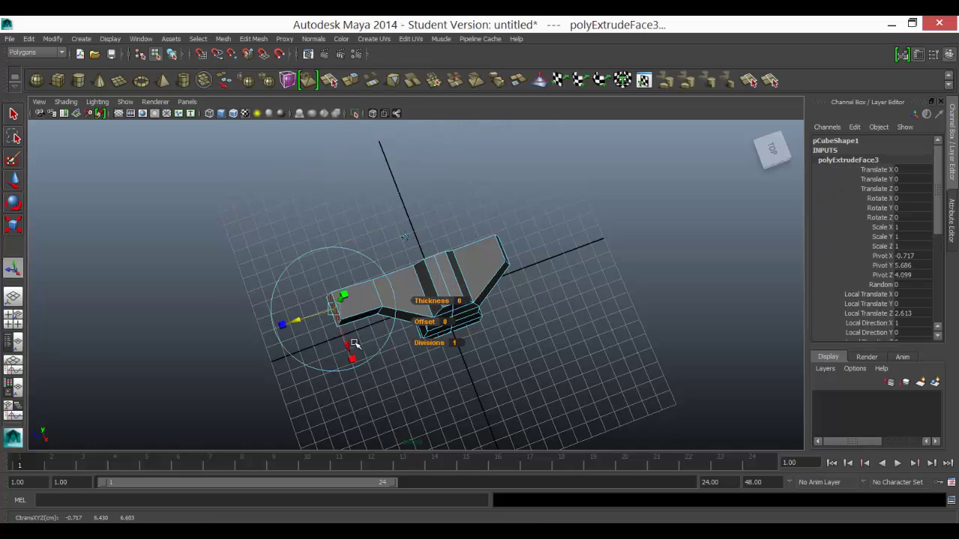
left_click_drag(349, 342, 335, 373)
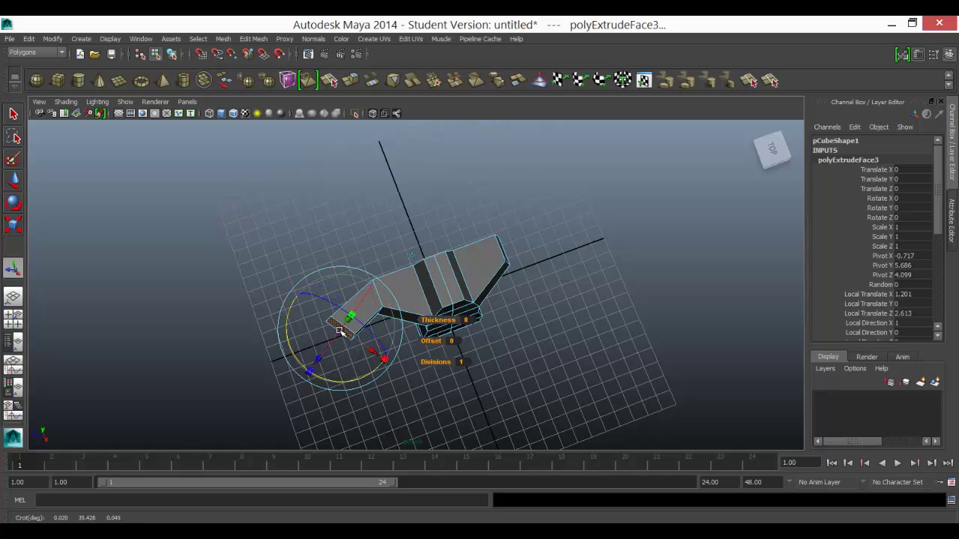
left_click_drag(340, 332, 341, 333)
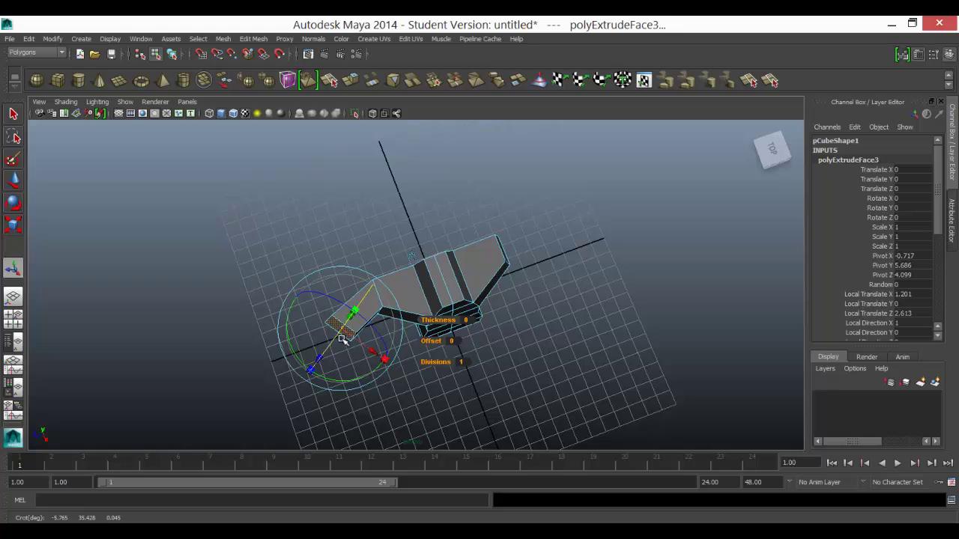
- Delete all faces on the half of the body whose arm has no forearm
left_click_drag(377, 389, 342, 270, "alt")
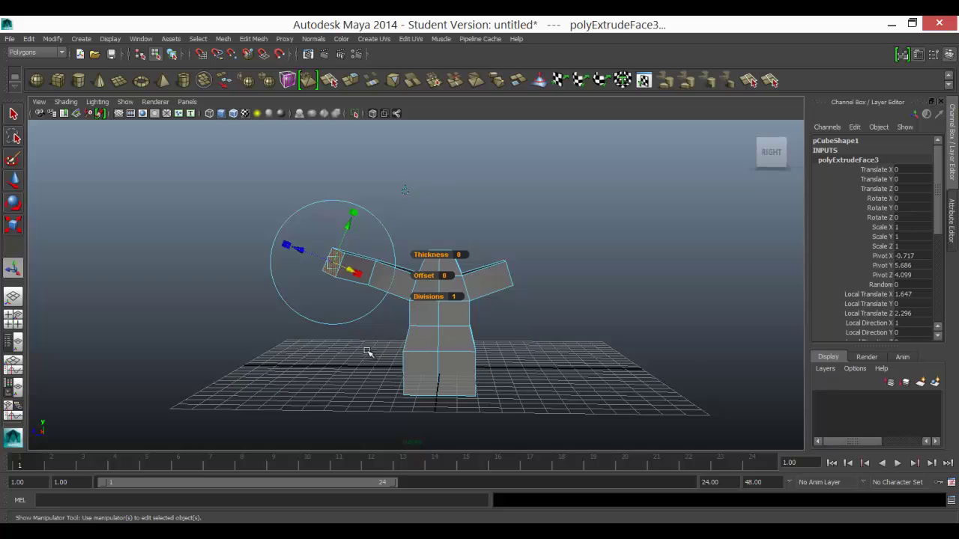
left_click_drag(367, 352, 402, 327, "alt")
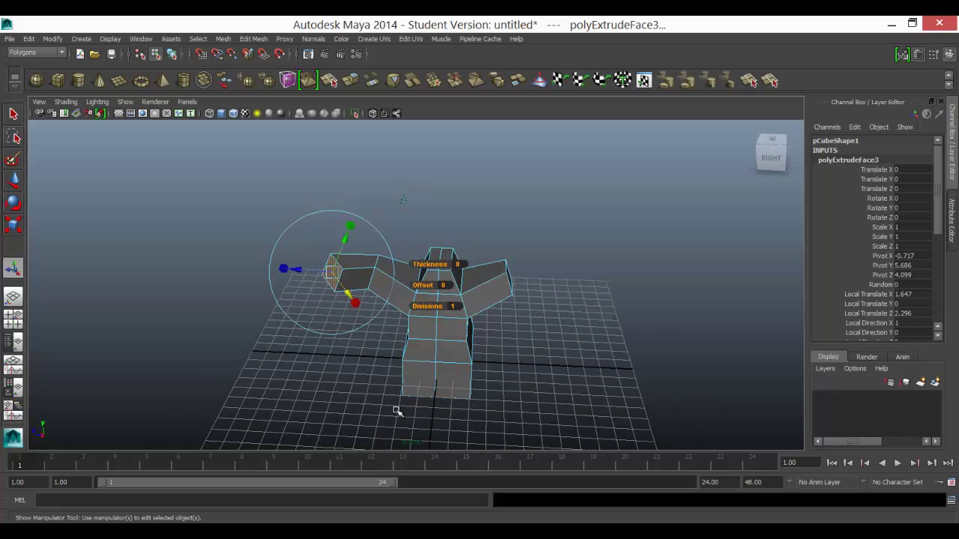
left_click_drag(379, 416, 444, 398, "alt")
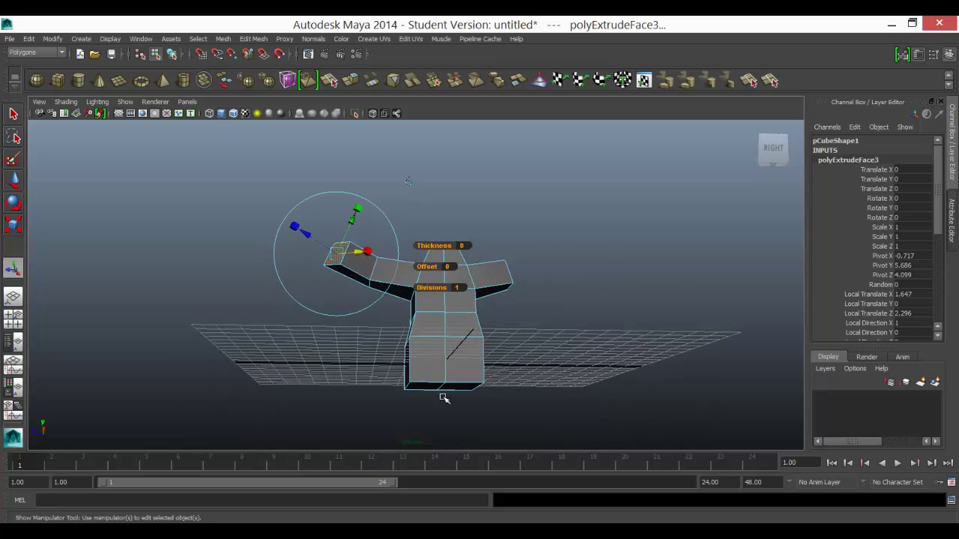
mouse_move(383, 341)
left_mouse_down("alt")
mouse_move(385, 377)
mouse_move(395, 342)
left_mouse_up("alt")
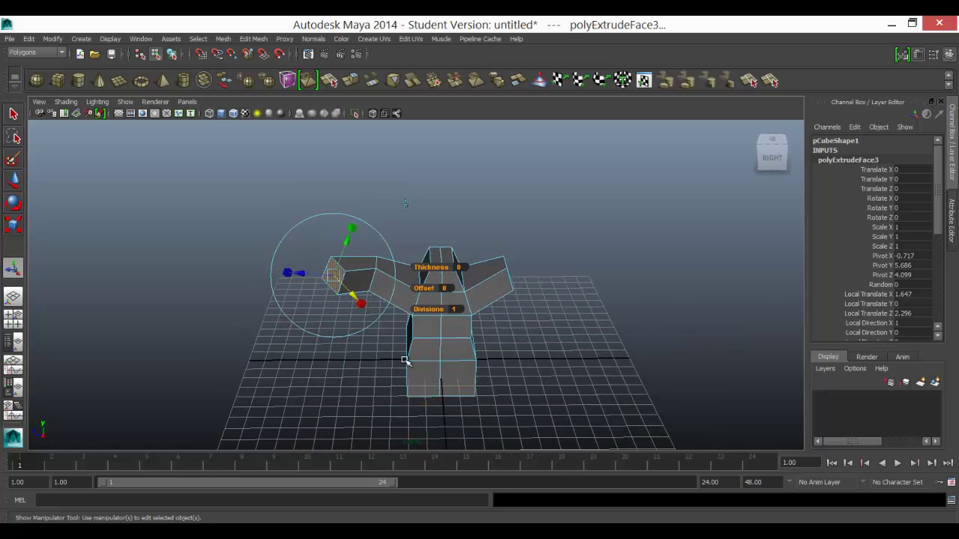
right_click_drag(447, 363, 444, 283)
left_click_drag(496, 376, 450, 430, "alt")
key("Delete")
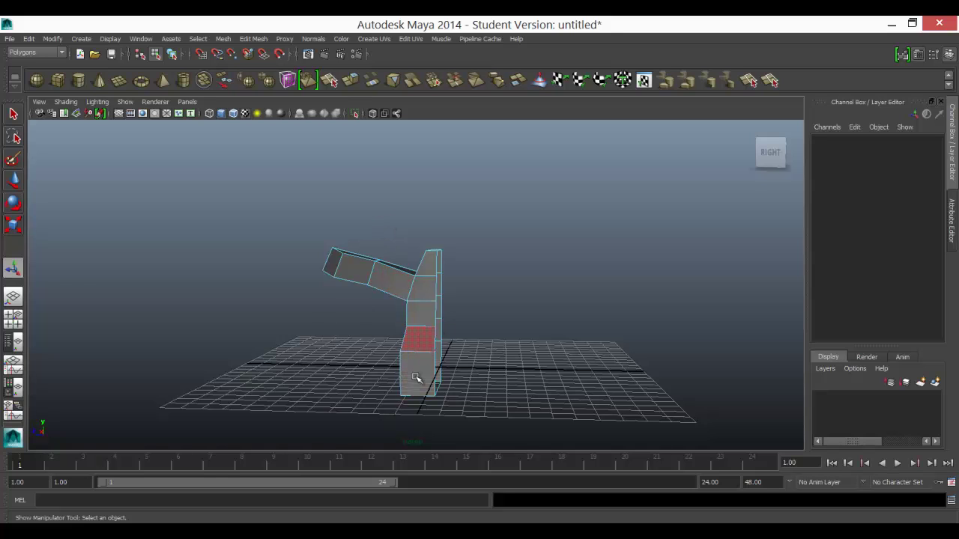
- Move the vertices around the lower body's middle section along X to push out a belly
left_click_drag(415, 379, 554, 394, "alt")
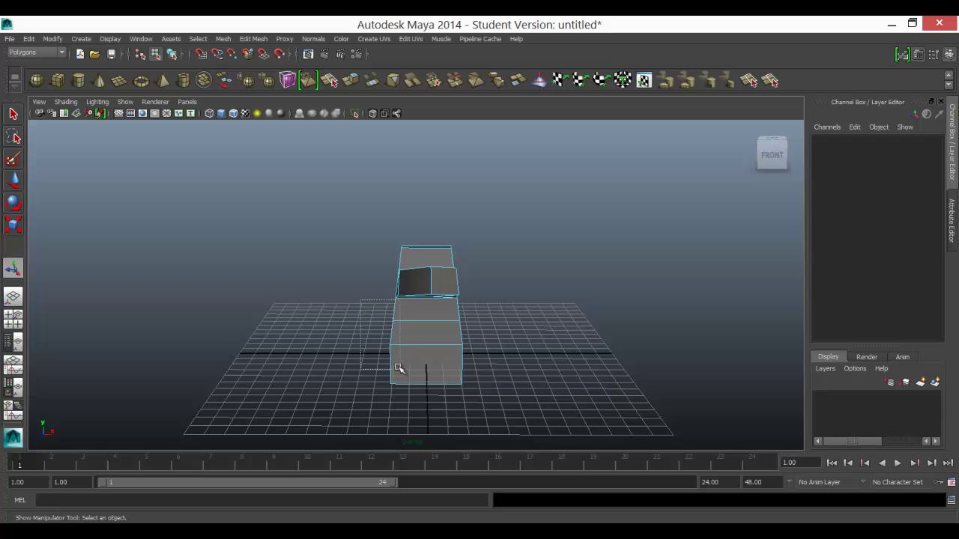
left_click_drag(399, 369, 396, 337)
right_click_drag(396, 338, 349, 258)
left_click_drag(392, 353, 343, 363)
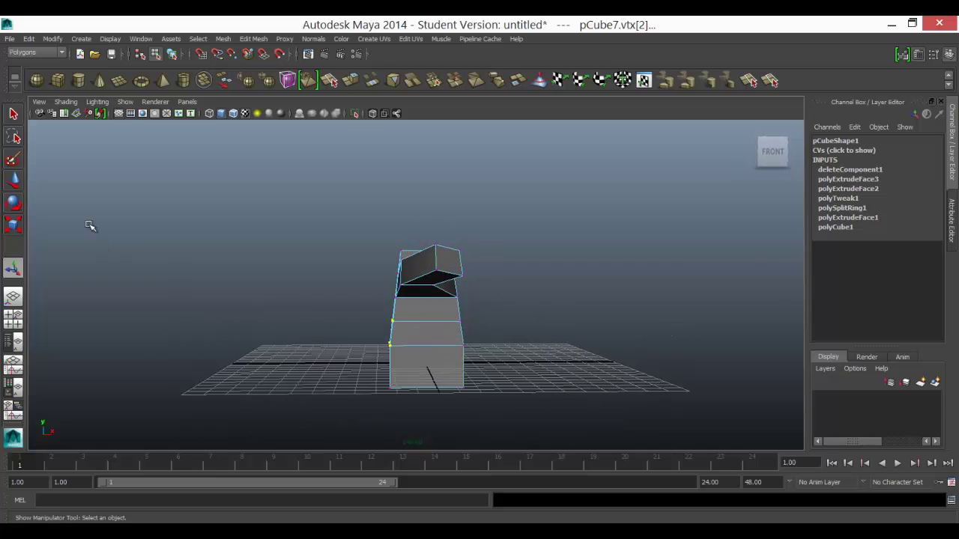
left_click(16, 184)
left_click_drag(425, 334, 511, 330)
- Move the two corner vertices on the belly's arm side outward along Z to round out the body
left_click_drag(513, 388, 403, 394, "alt")
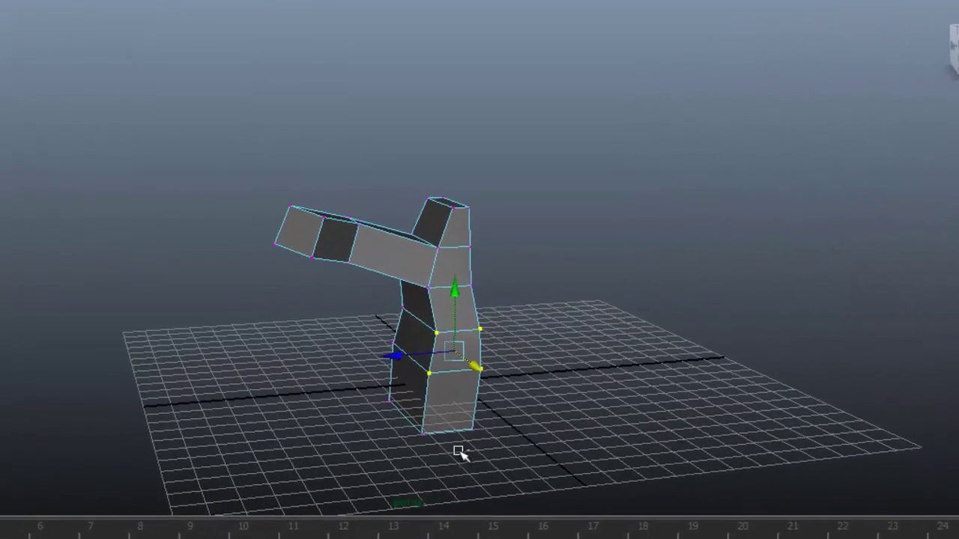
left_click(459, 451)
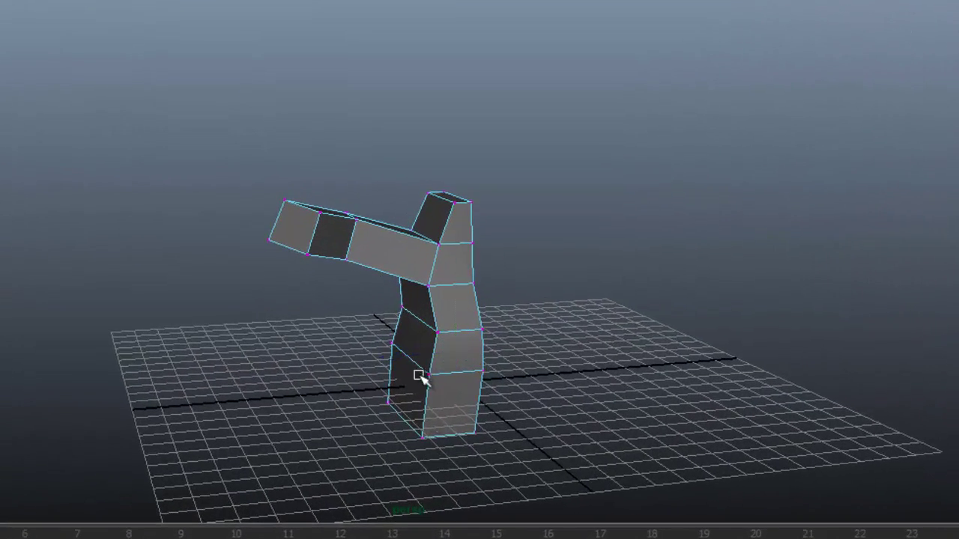
left_click_drag(418, 313, 446, 387)
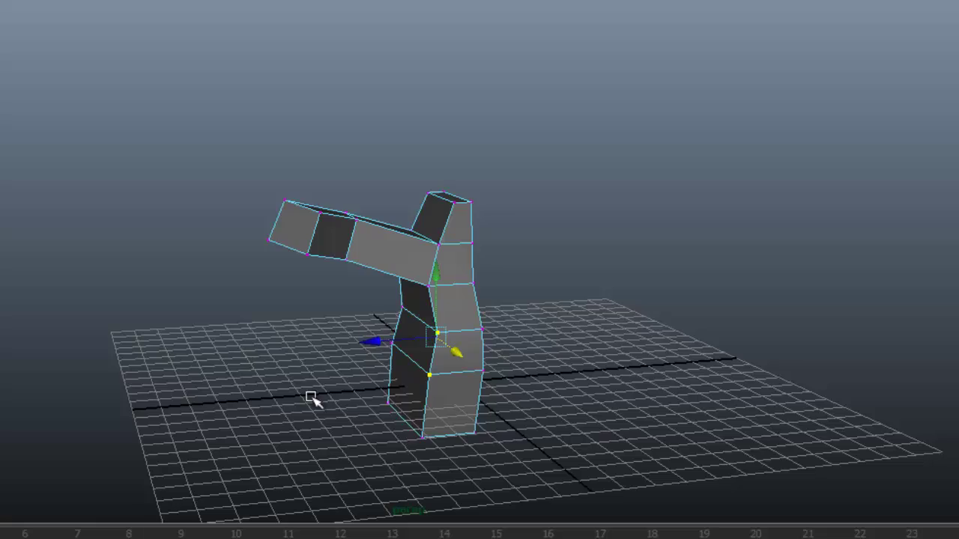
left_click_drag(312, 397, 385, 359, "alt")
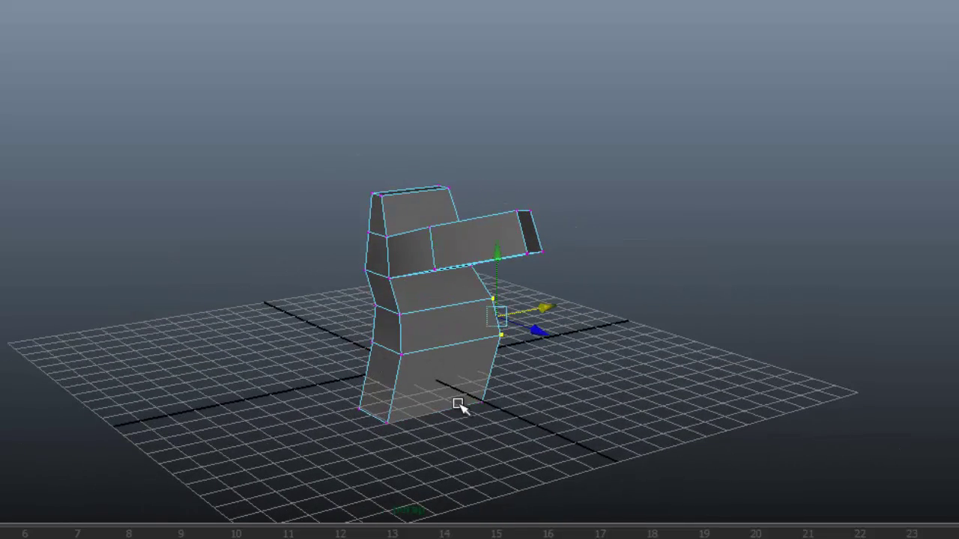
left_click_drag(459, 404, 357, 404, "alt")
left_click_drag(422, 330, 394, 345)
left_click_drag(362, 400, 456, 368, "alt")
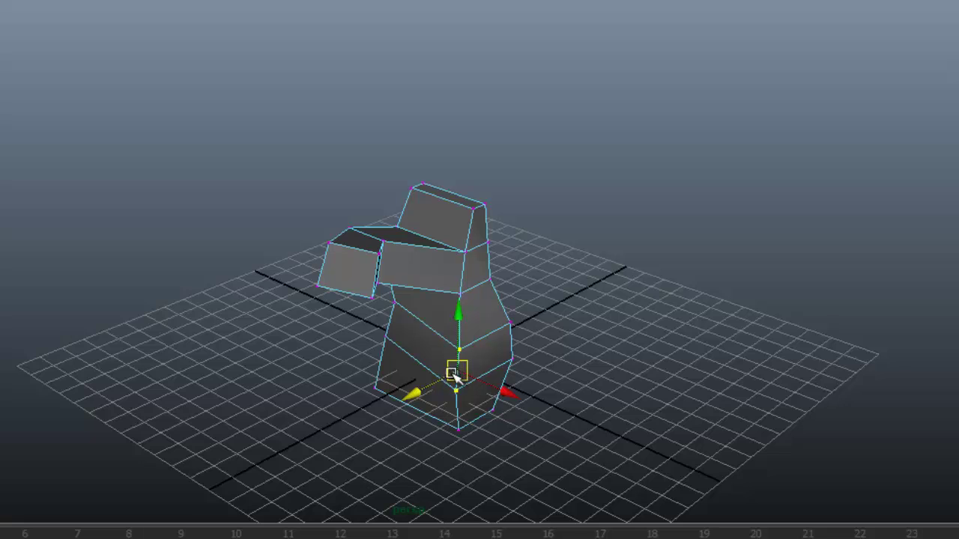
left_click_drag(405, 457, 334, 435, "alt")
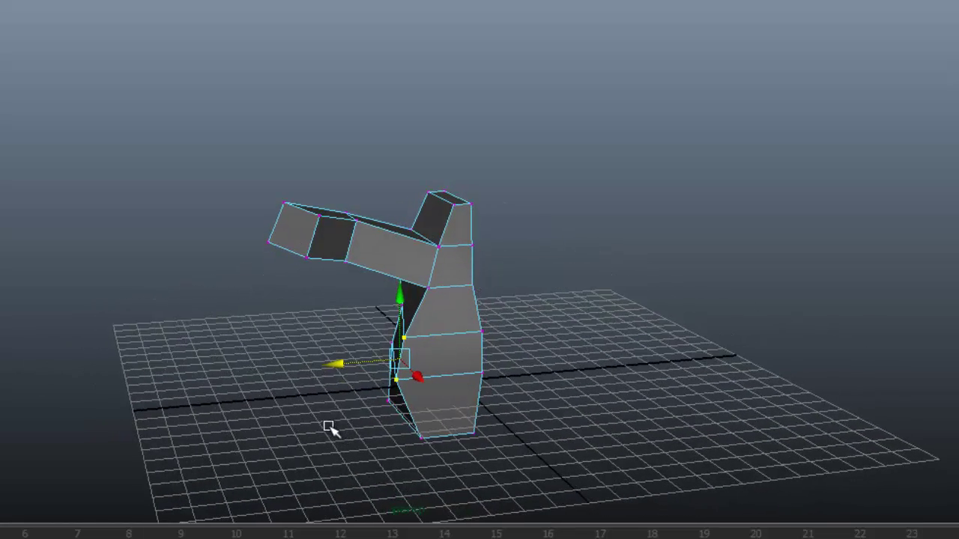
left_click_drag(330, 377, 439, 311, "alt")
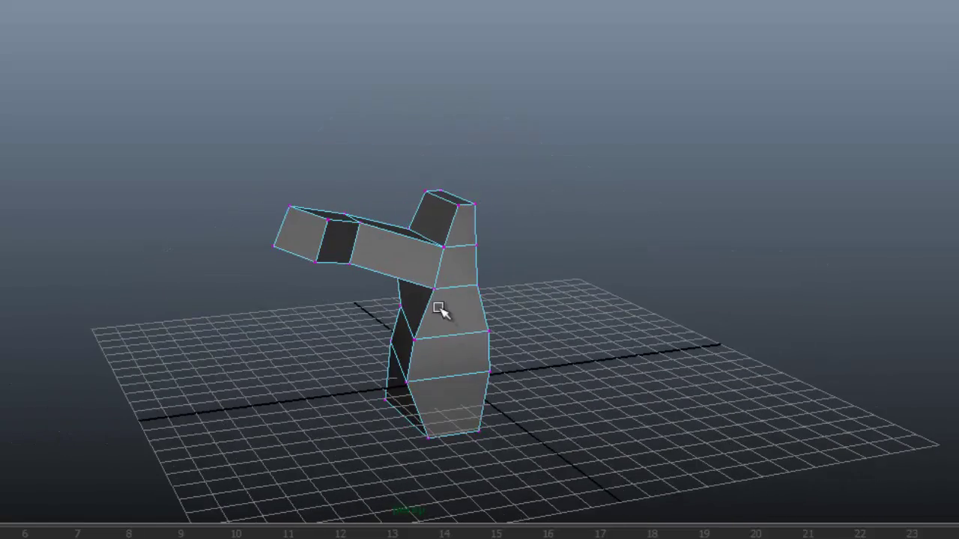
- Return the half body to object mode, select it and turn on its smooth mesh preview
right_click_drag(462, 293, 567, 188)
left_click(403, 255)
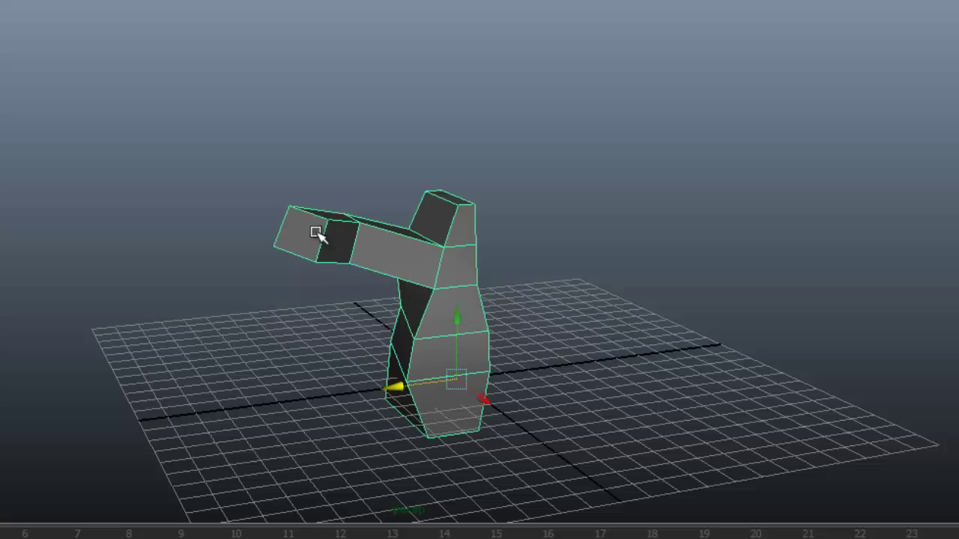
key("3")
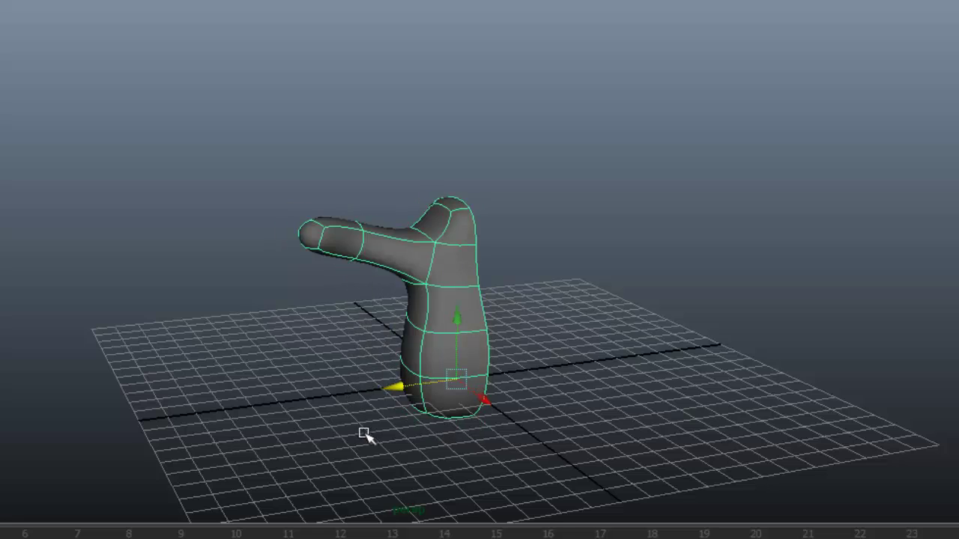
- Open the Mirror Geometry options for the half body and move the dialog clear of the model
left_click_drag(344, 417, 431, 244, "alt")
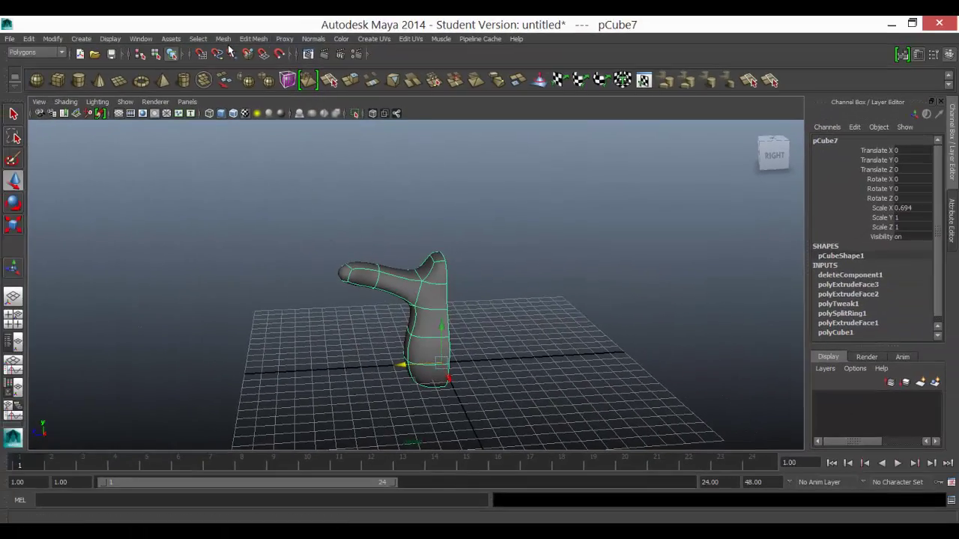
left_click(222, 38)
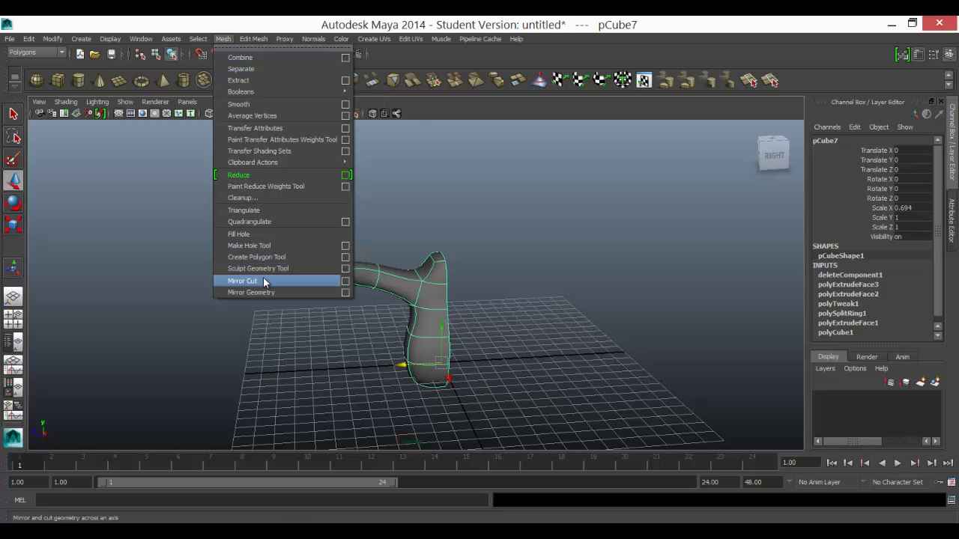
left_click(345, 291)
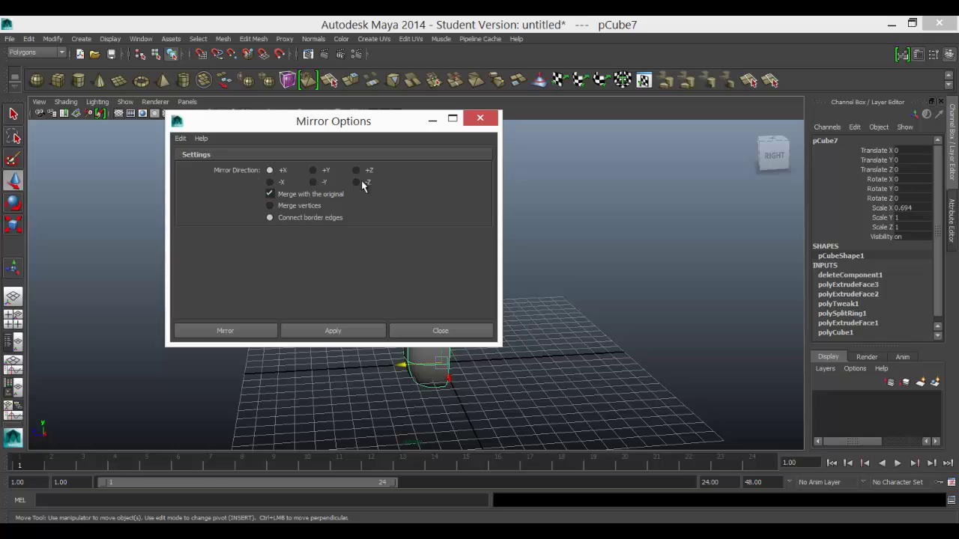
left_click_drag(280, 129, 163, 71)
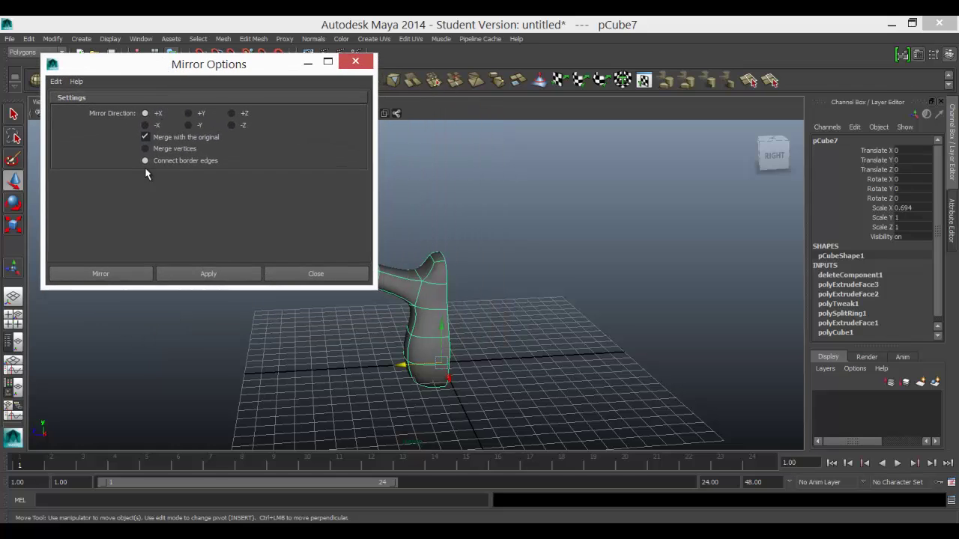
- Try mirroring the half body in the +X, +Y and +Z directions, undoing each trial
left_click(209, 274)
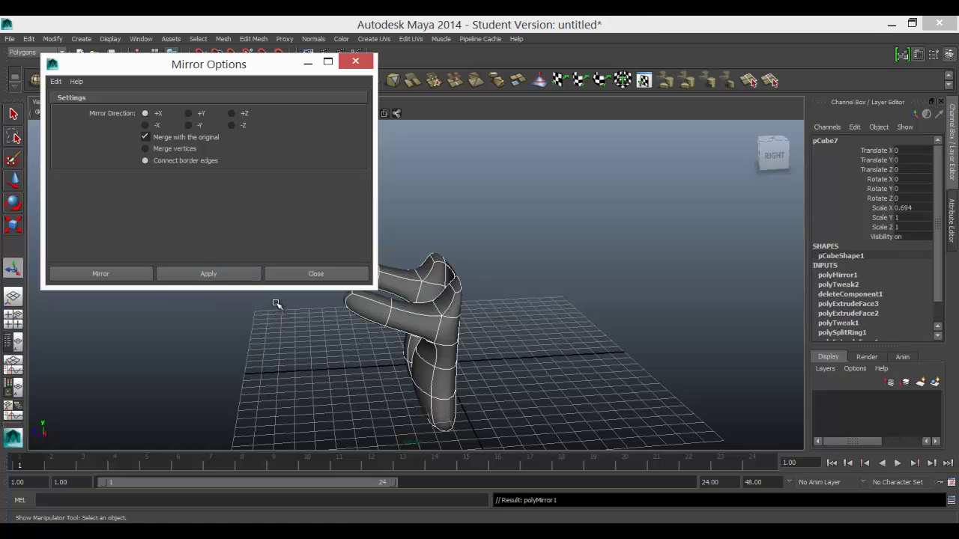
key("ctrl+z")
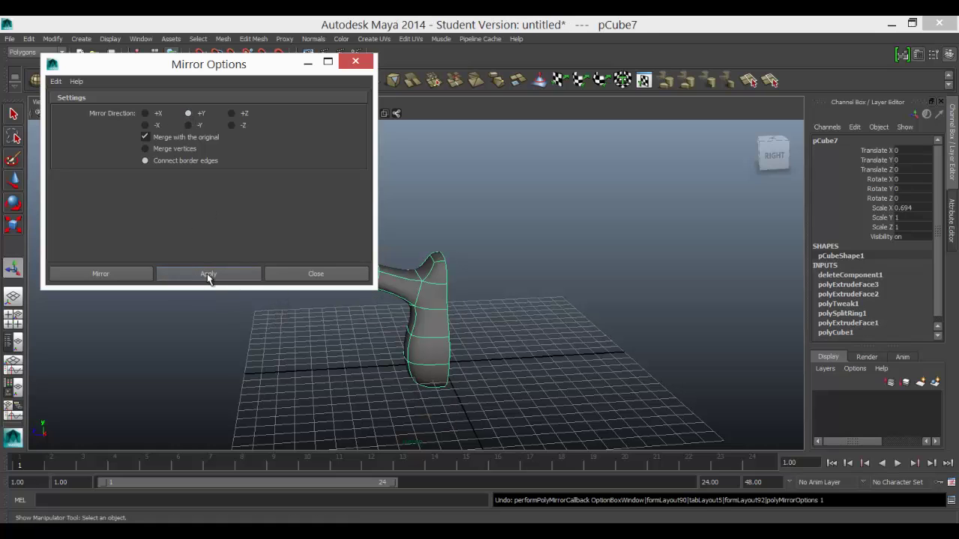
left_click(210, 275)
key("ctrl+z")
left_click(232, 114)
left_click(215, 273)
key("ctrl+z")
- Mirror the half body in the -Z direction, merged with the original, and close the mirror options
left_click(214, 271)
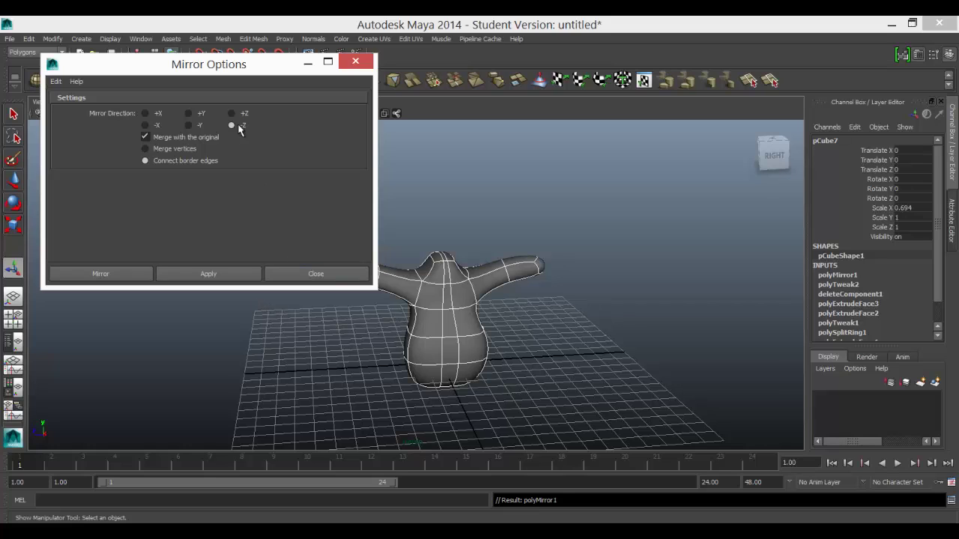
left_click(294, 275)
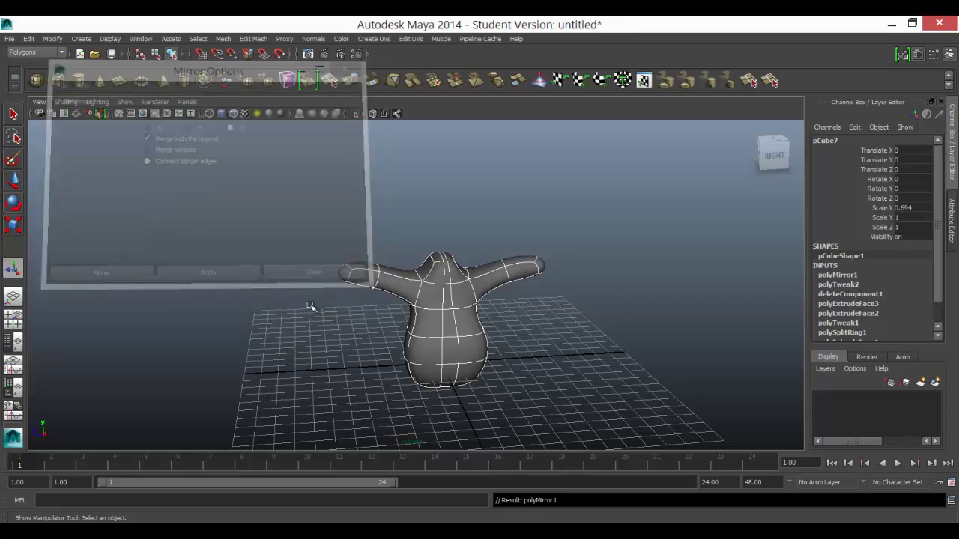
- Try moving the end face of the bent arm slightly downward, and undo the move
left_click_drag(431, 324, 380, 283, "alt")
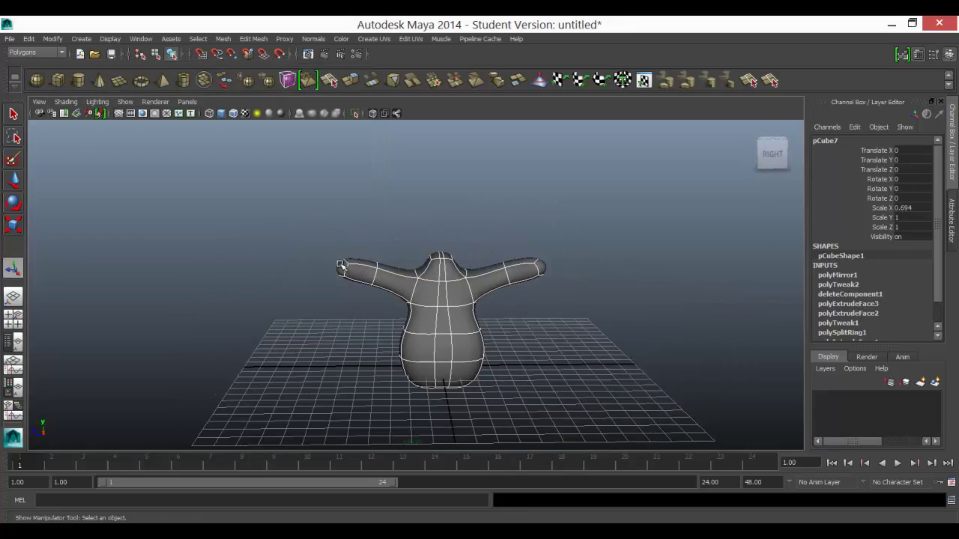
mouse_move(341, 265)
right_mouse_down()
mouse_move(296, 258)
mouse_move(342, 276)
right_mouse_up()
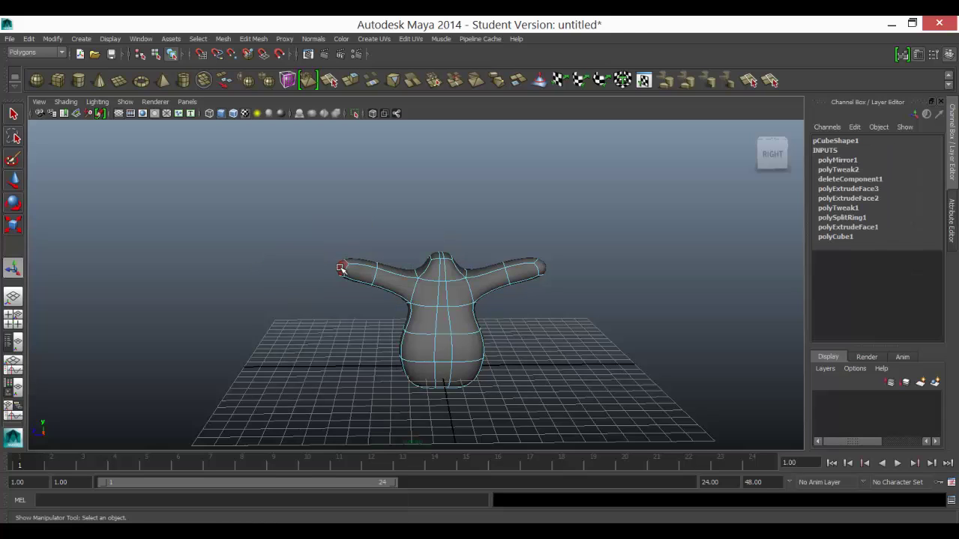
left_click(341, 269)
left_click(20, 182)
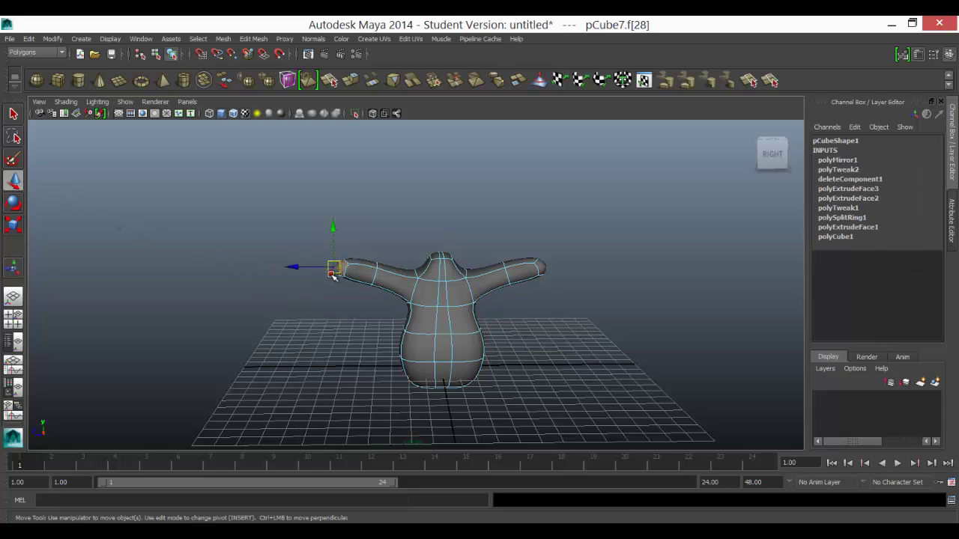
mouse_move(333, 275)
left_mouse_down()
mouse_move(332, 293)
mouse_move(332, 279)
left_mouse_up()
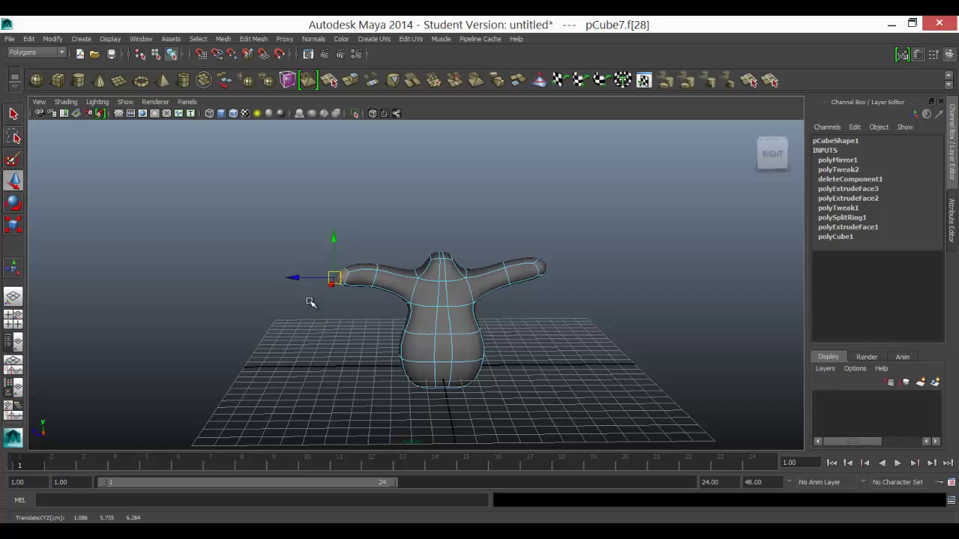
key("ctrl+z")
left_click_drag(391, 336, 450, 354, "alt")
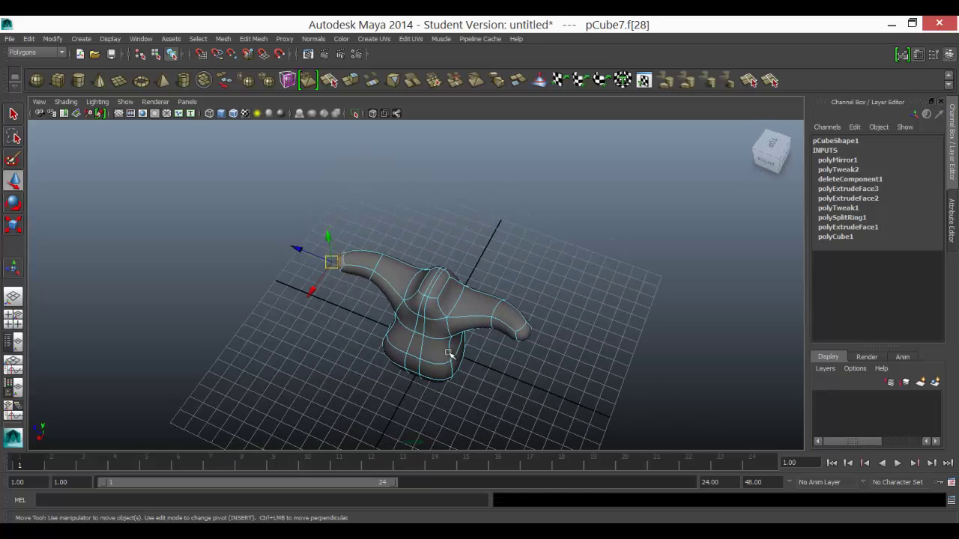
- Examine the mirrored body, neck and both arms from the front and from above
left_click_drag(507, 354, 397, 304, "alt")
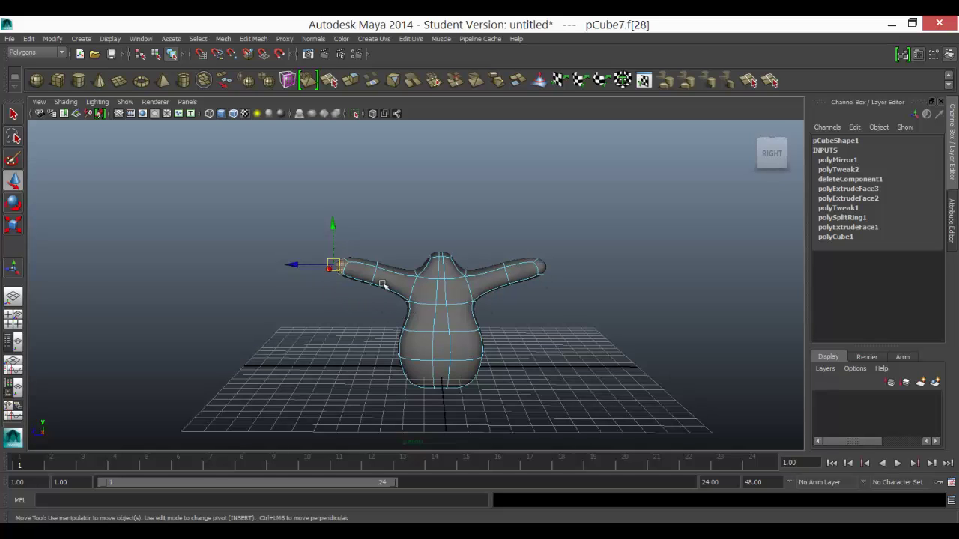
left_click_drag(430, 327, 443, 313, "alt")
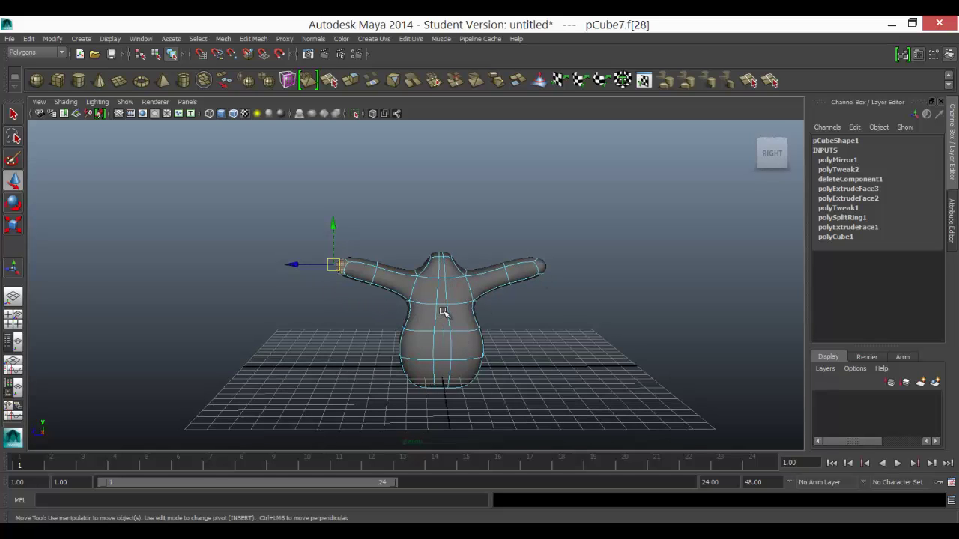
right_click_drag(437, 315, 454, 433, "alt")
middle_click_drag(433, 327, 421, 423, "alt")
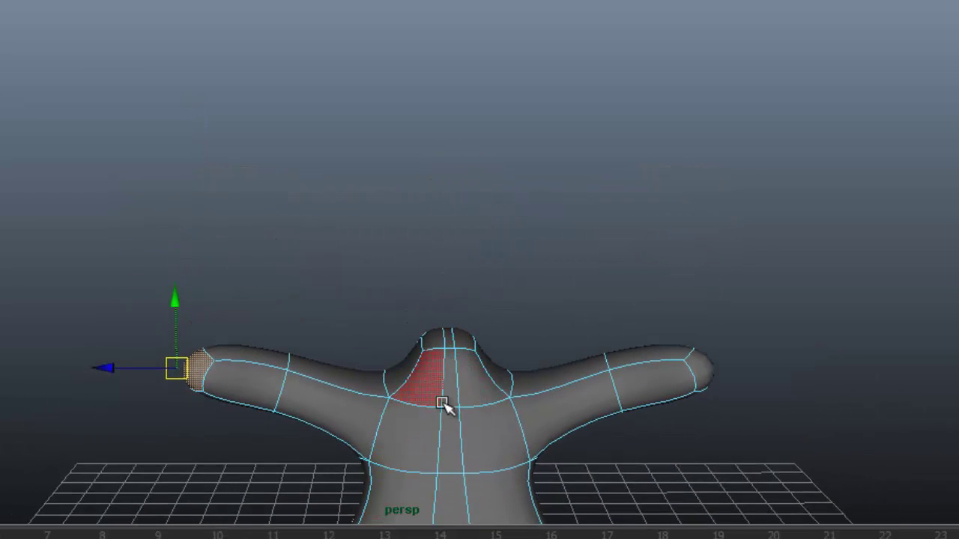
left_click_drag(403, 392, 439, 388, "alt")
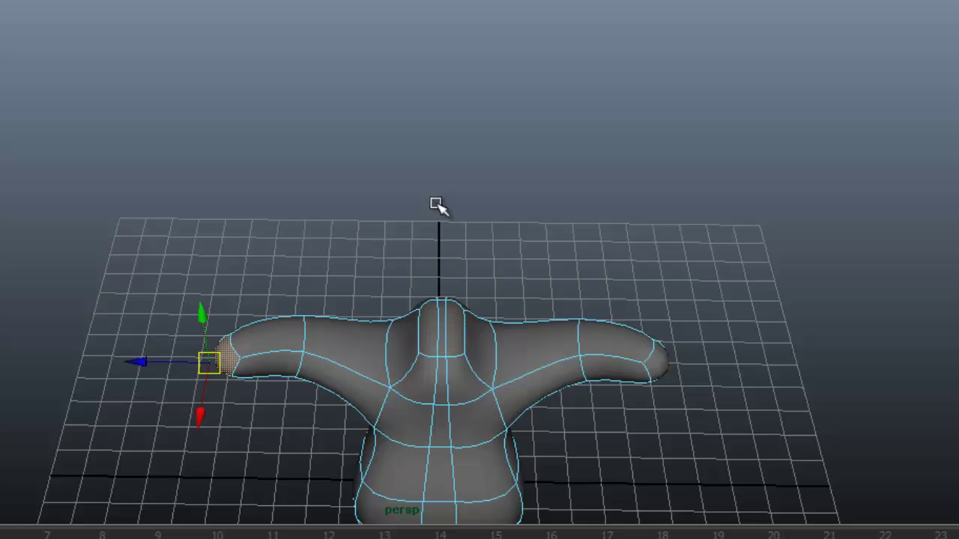
- Extrude one bottom face beside the body's centre strip about 2.44 units downward and shift it about 0.63 outward to form a leg
left_click_drag(398, 396, 413, 342, "alt")
mouse_move(393, 399)
left_mouse_down("alt")
mouse_move(381, 216)
mouse_move(398, 364)
mouse_move(360, 154)
mouse_move(385, 404)
left_mouse_up("alt")
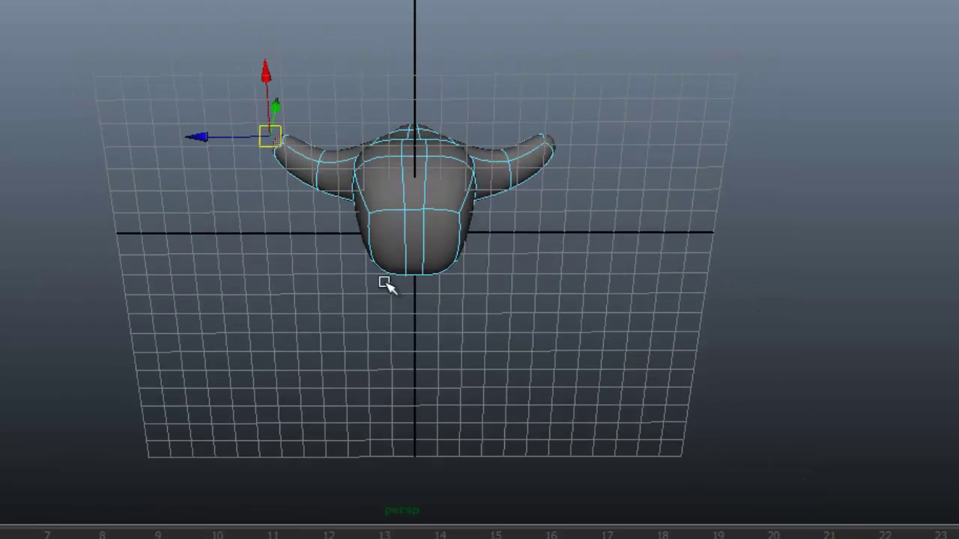
right_click_drag(372, 322, 434, 494, "alt")
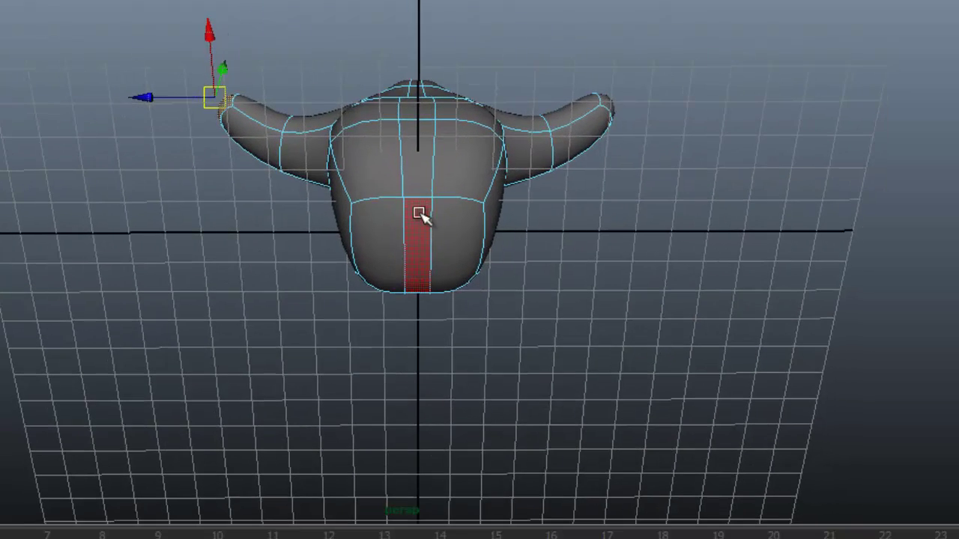
left_click(382, 240)
left_click_drag(303, 349, 73, 307, "alt")
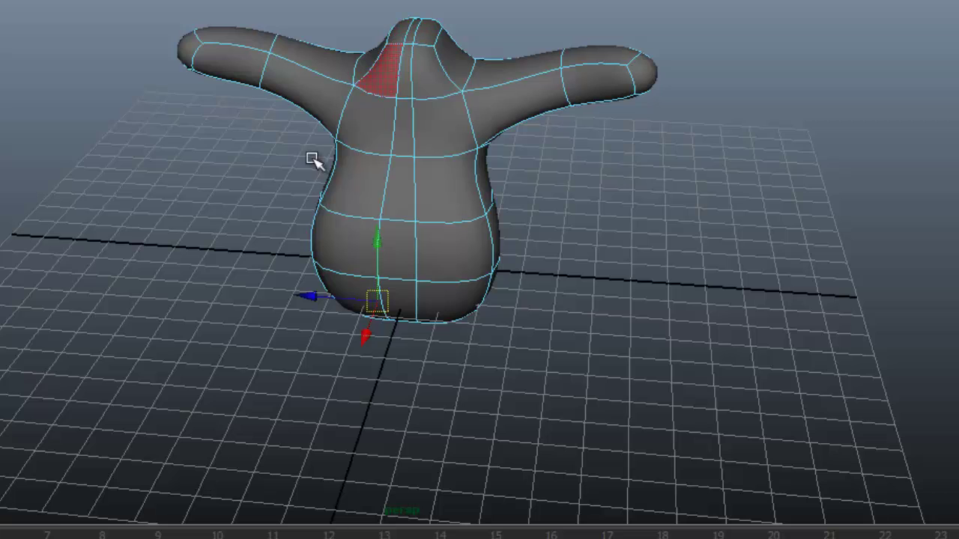
left_click_drag(199, 370, 224, 338, "alt")
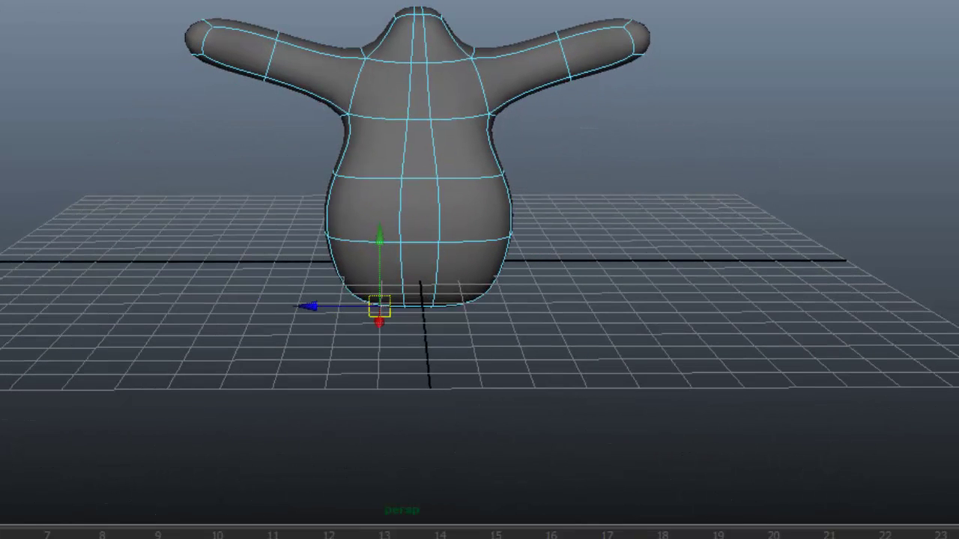
key("ctrl+e")
left_click_drag(377, 371, 377, 438)
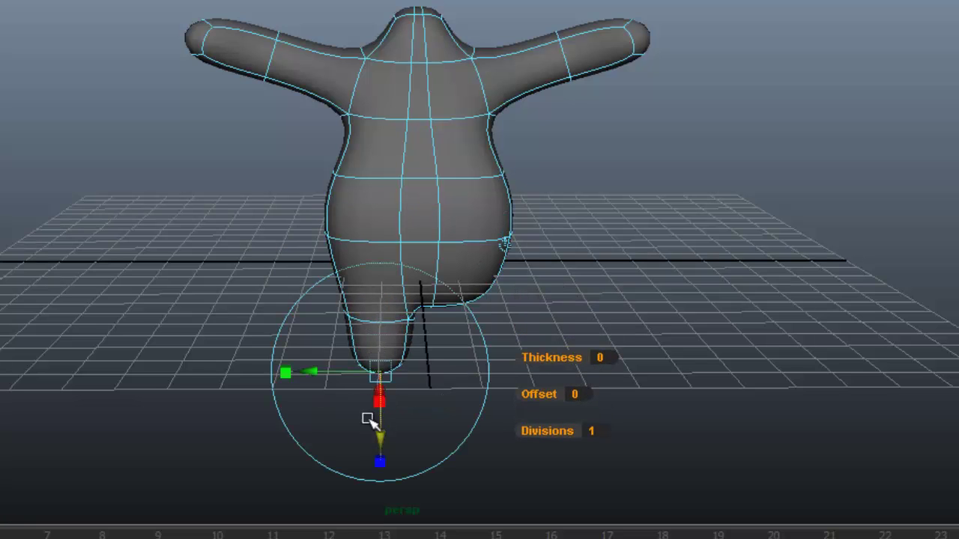
mouse_move(312, 372)
left_mouse_down()
mouse_move(298, 373)
mouse_move(313, 383)
left_mouse_up()
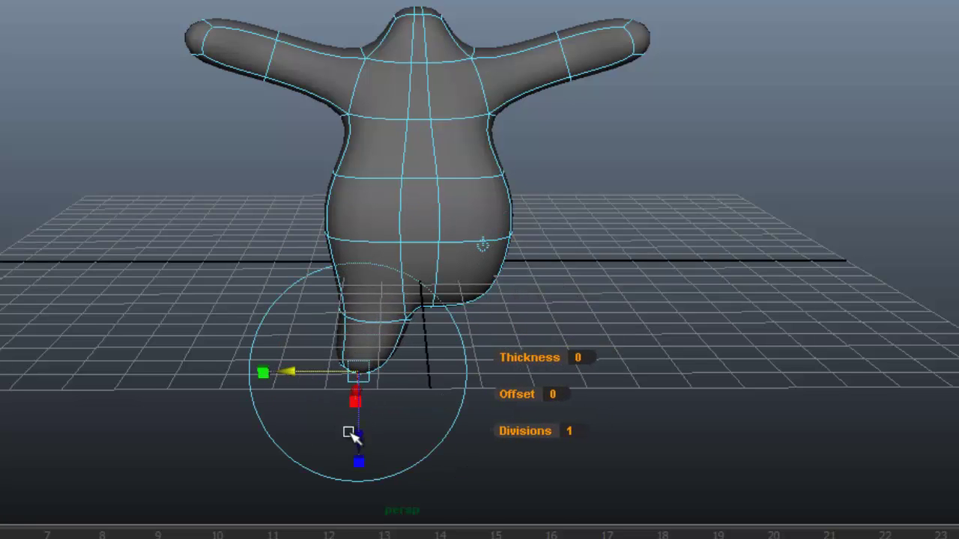
left_click_drag(352, 436, 357, 460)
- Review the Mirror Geometry direction and merge options for the one-legged body, and close them without mirroring
left_click_drag(297, 329, 465, 401, "alt")
left_click_drag(540, 351, 377, 294, "alt")
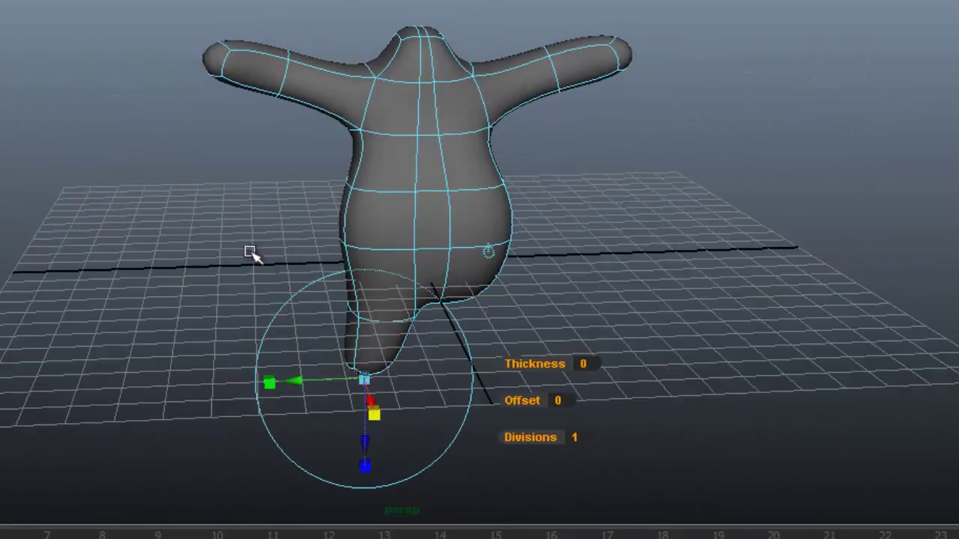
left_click_drag(248, 255, 245, 150, "alt")
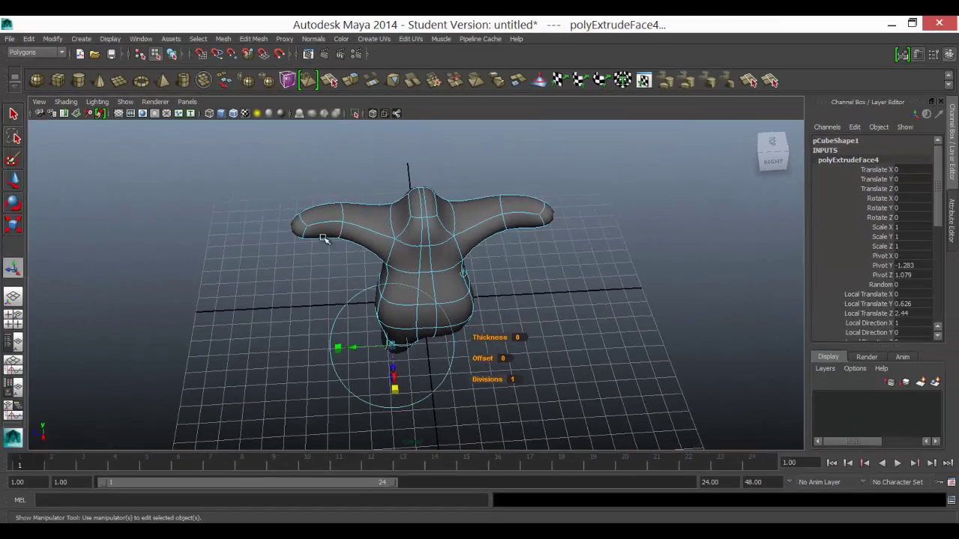
left_click(224, 38)
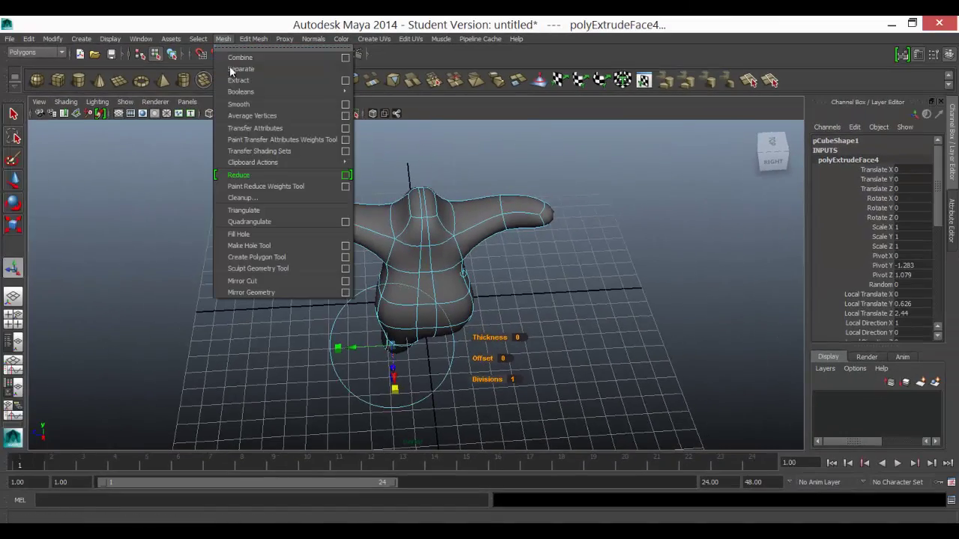
left_click(345, 292)
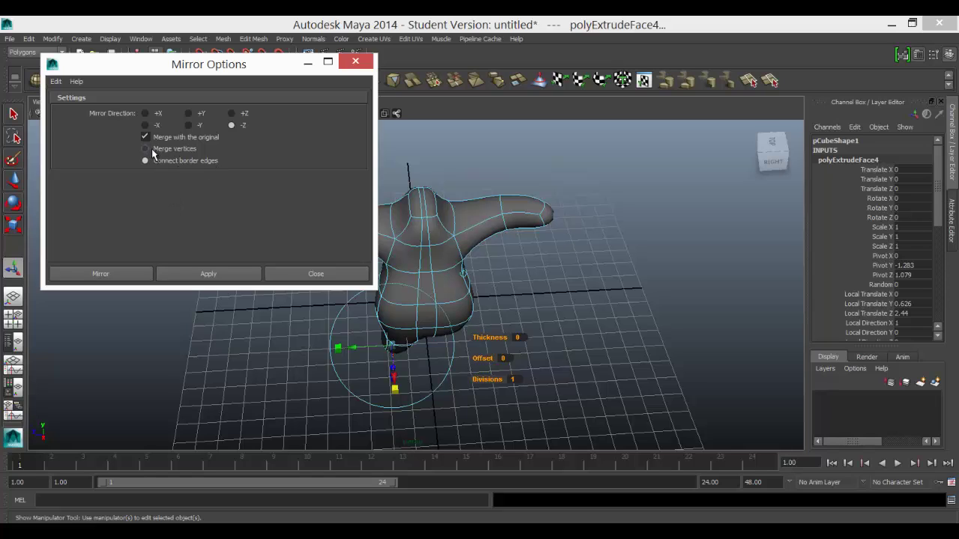
left_click(295, 272)
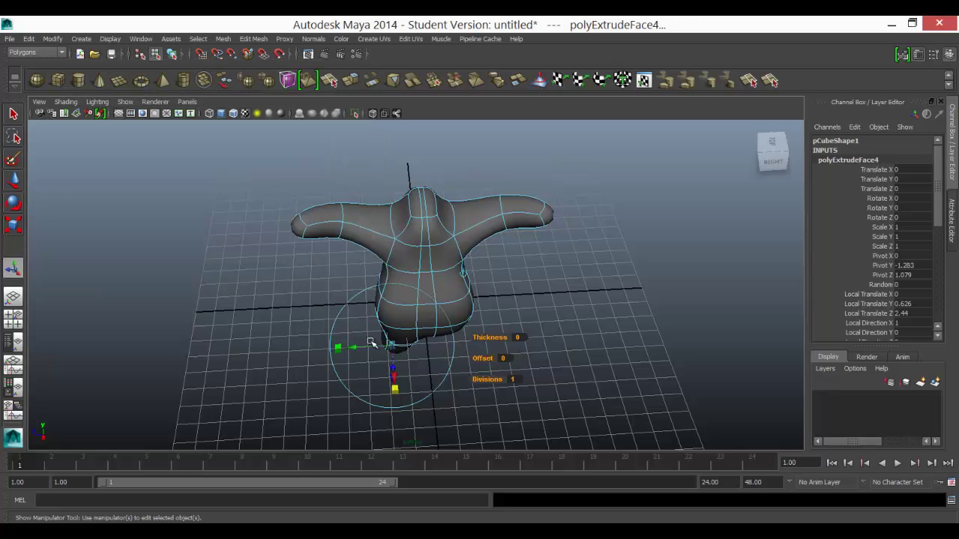
- Examine the character with its single leg from the front, above, side and back
left_click_drag(369, 342, 403, 327, "alt")
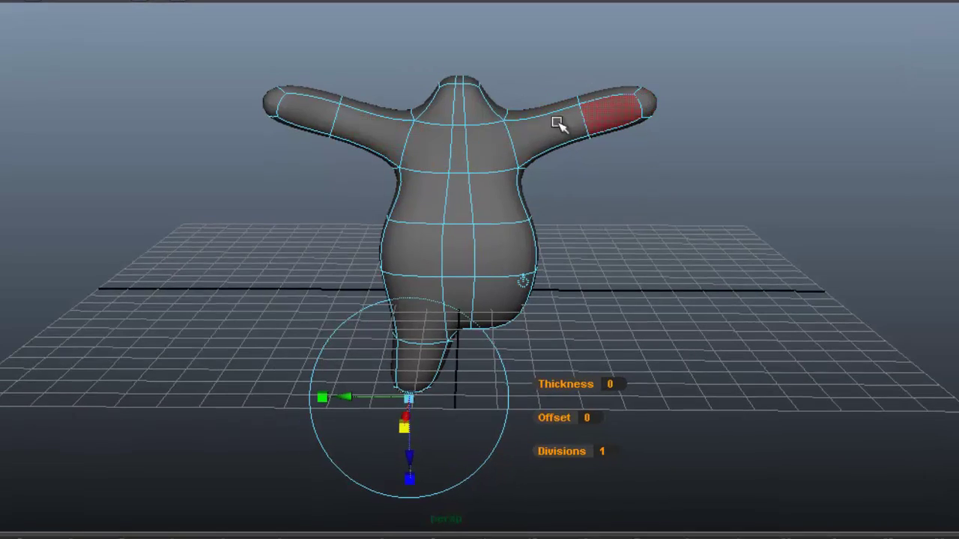
left_click_drag(454, 238, 494, 225, "alt")
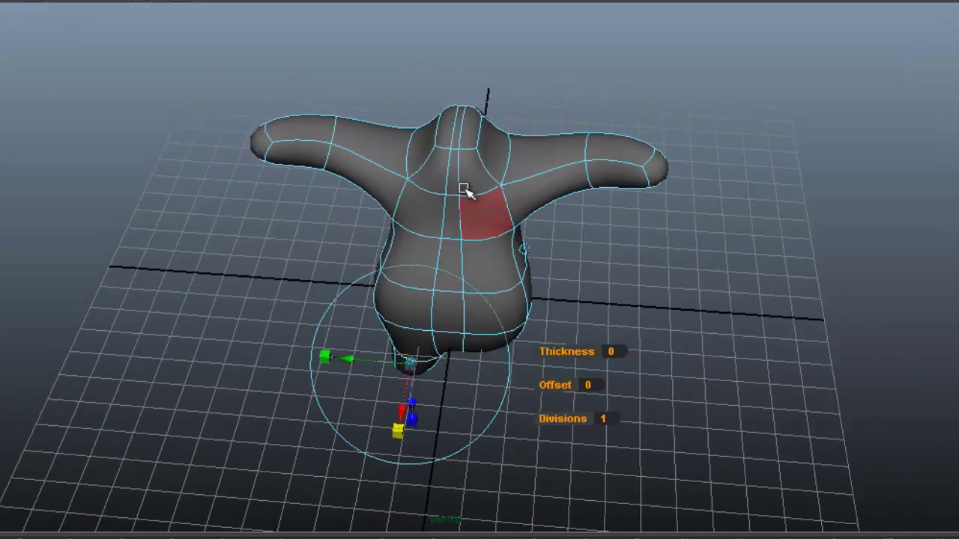
left_click_drag(481, 261, 403, 234, "alt")
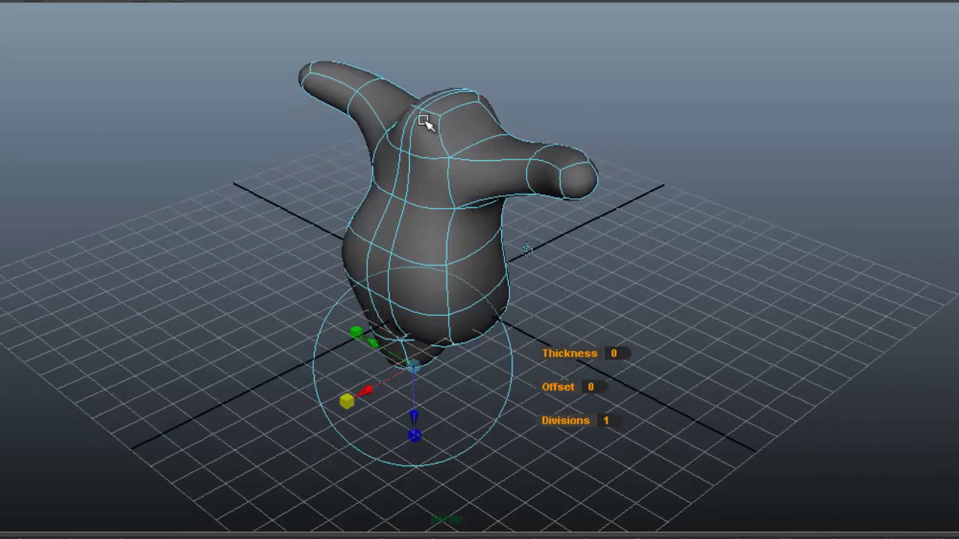
left_click_drag(498, 236, 423, 320, "alt")
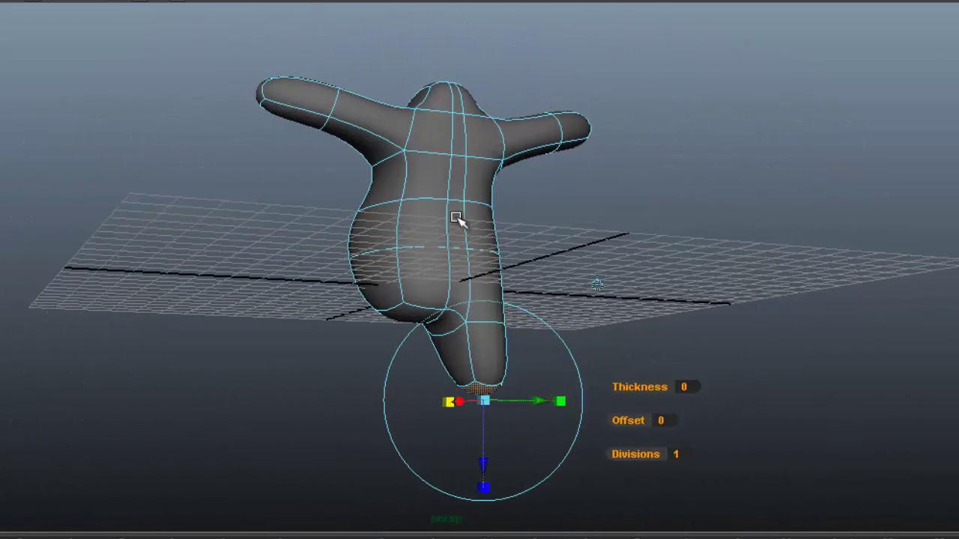
left_click_drag(311, 297, 466, 290, "alt")
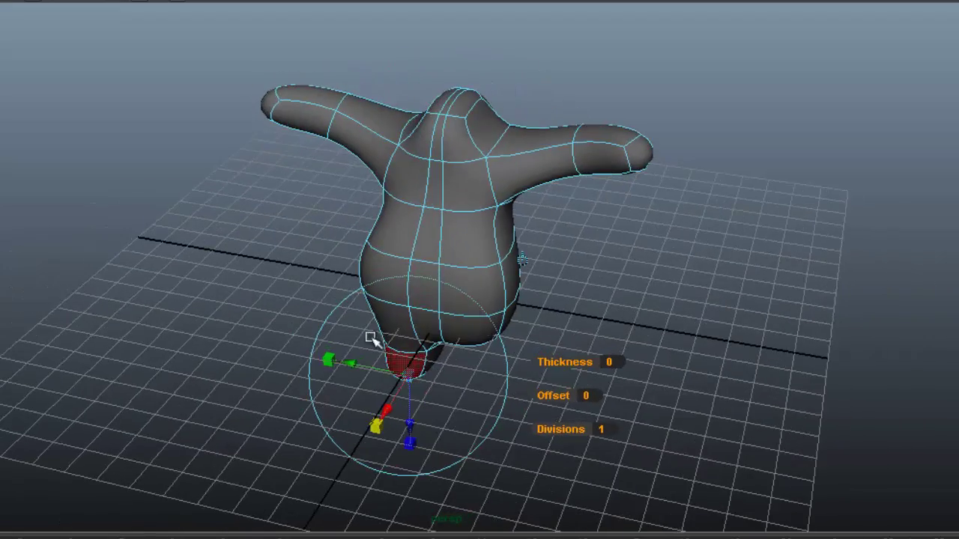
left_click_drag(374, 336, 397, 353, "alt")
left_click_drag(318, 322, 394, 334, "alt")
left_click_drag(368, 300, 467, 336, "alt")
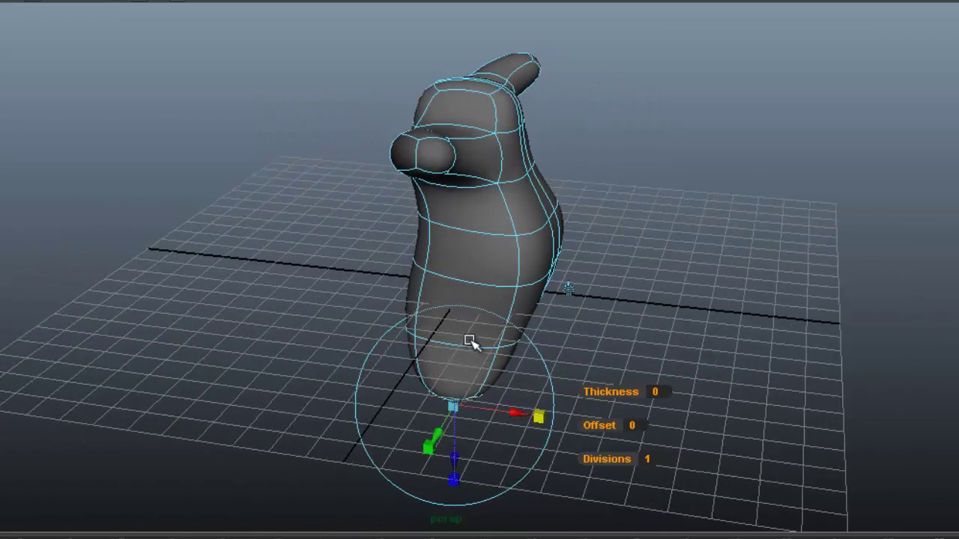
left_click_drag(569, 362, 459, 386, "alt")
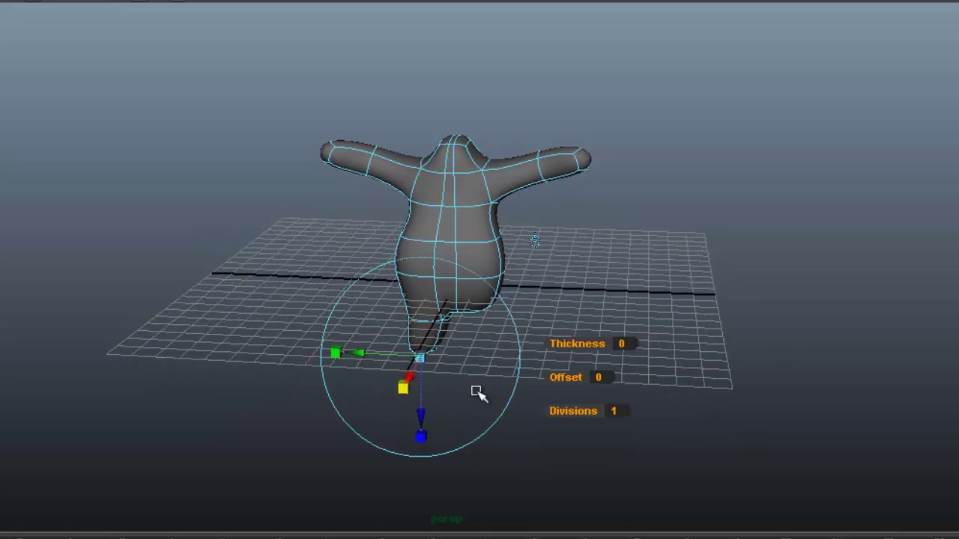